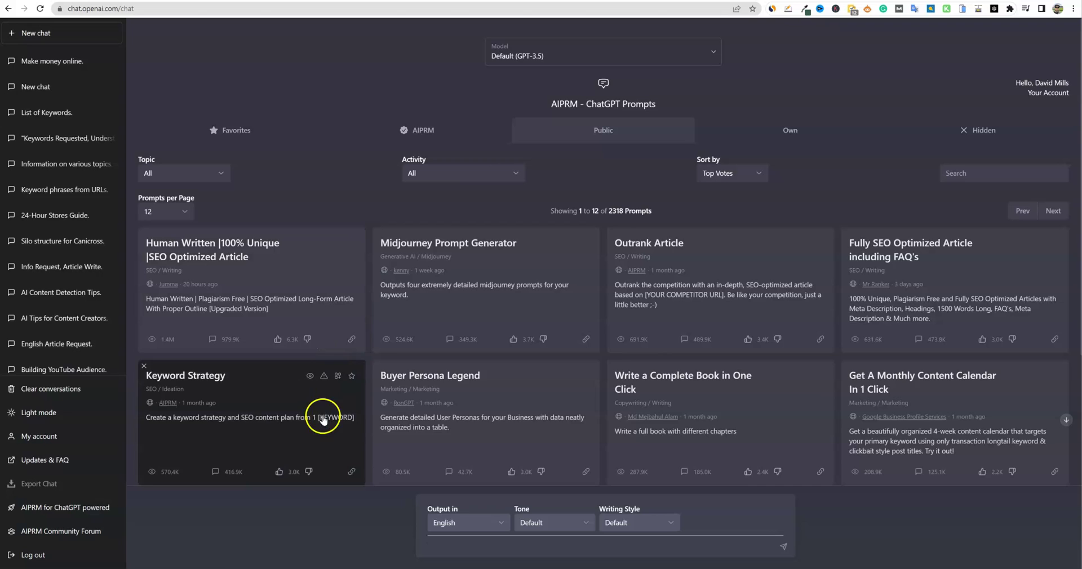
- Set the public AIPRM prompt list to show 20 prompts per page
{"action": "scroll", "coordinate": [629, 360], "scroll_direction": "down", "scroll_amount": 3}
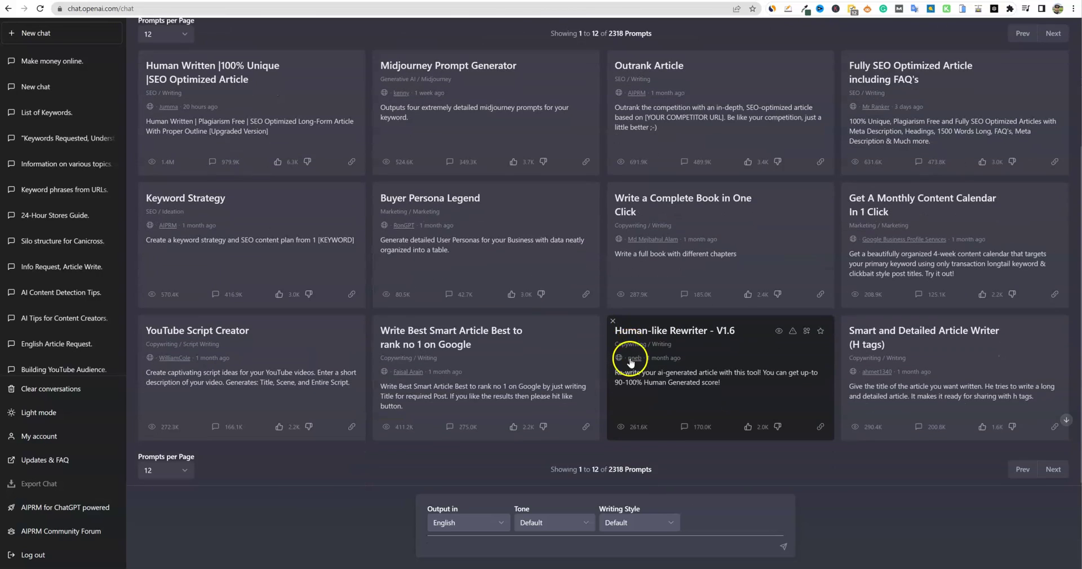
{"action": "scroll", "coordinate": [630, 360], "scroll_direction": "up", "scroll_amount": 3}
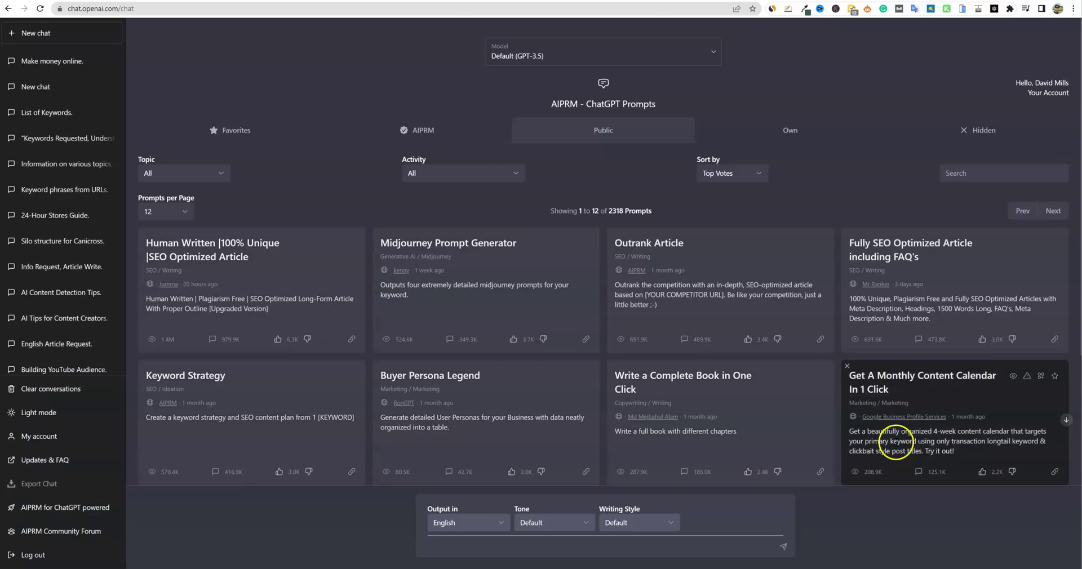
{"action": "left_click", "coordinate": [384, 381]}
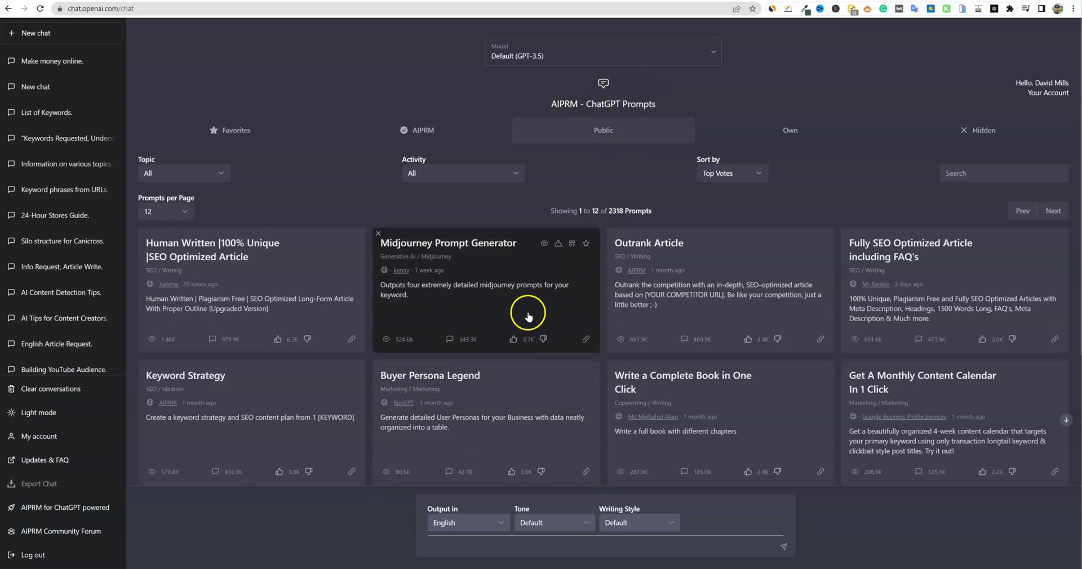
{"action": "scroll", "coordinate": [527, 316], "scroll_direction": "down", "scroll_amount": 2}
{"action": "scroll", "coordinate": [527, 318], "scroll_direction": "down", "scroll_amount": 2}
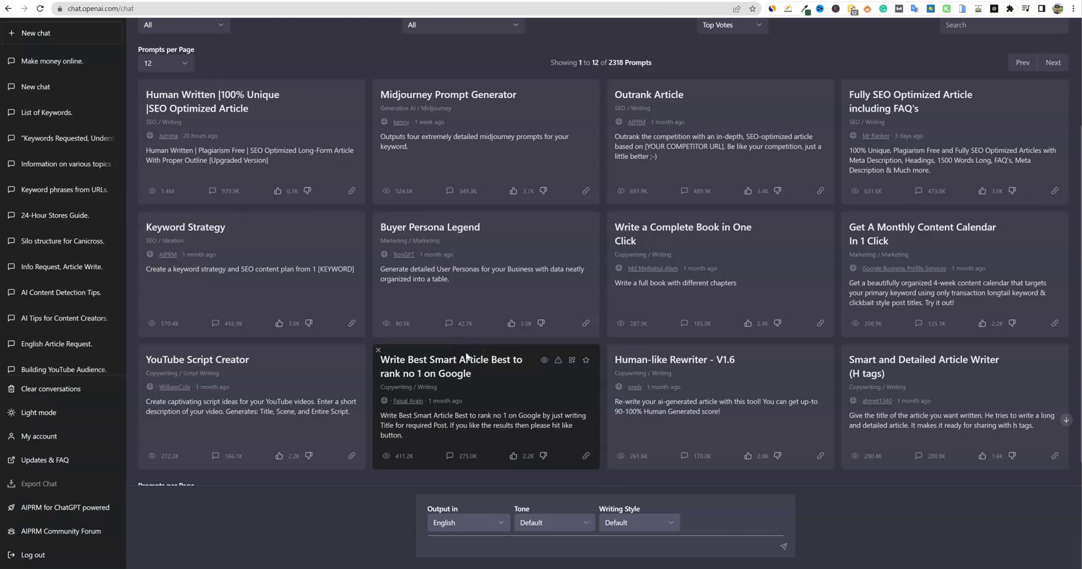
{"action": "key", "text": "ctrl+minus"}
{"action": "key", "text": "ctrl+minus"}
{"action": "key", "text": "ctrl+minus"}
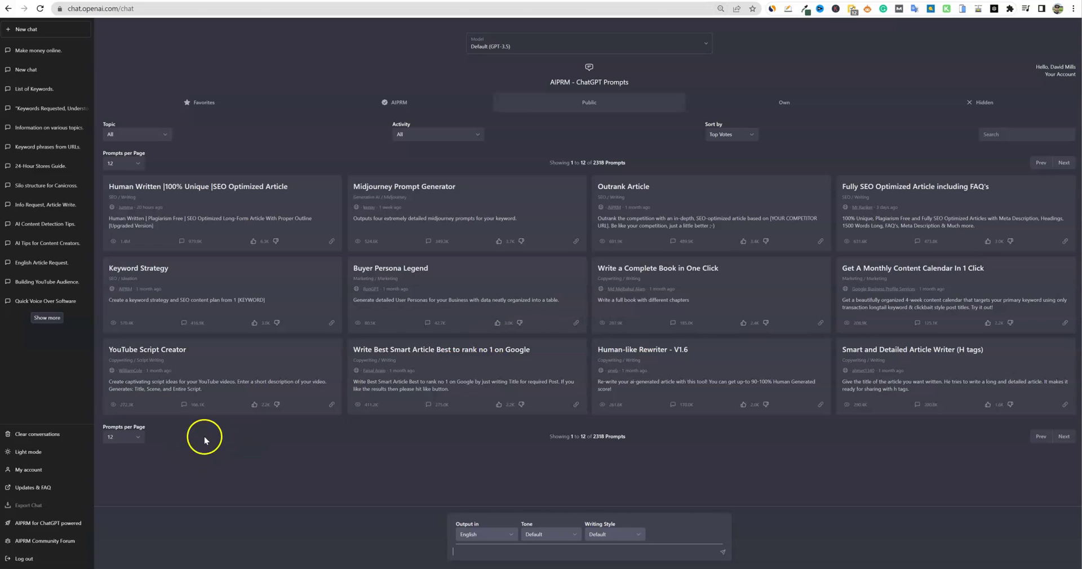
{"action": "left_click", "coordinate": [135, 435]}
{"action": "left_click", "coordinate": [125, 474]}
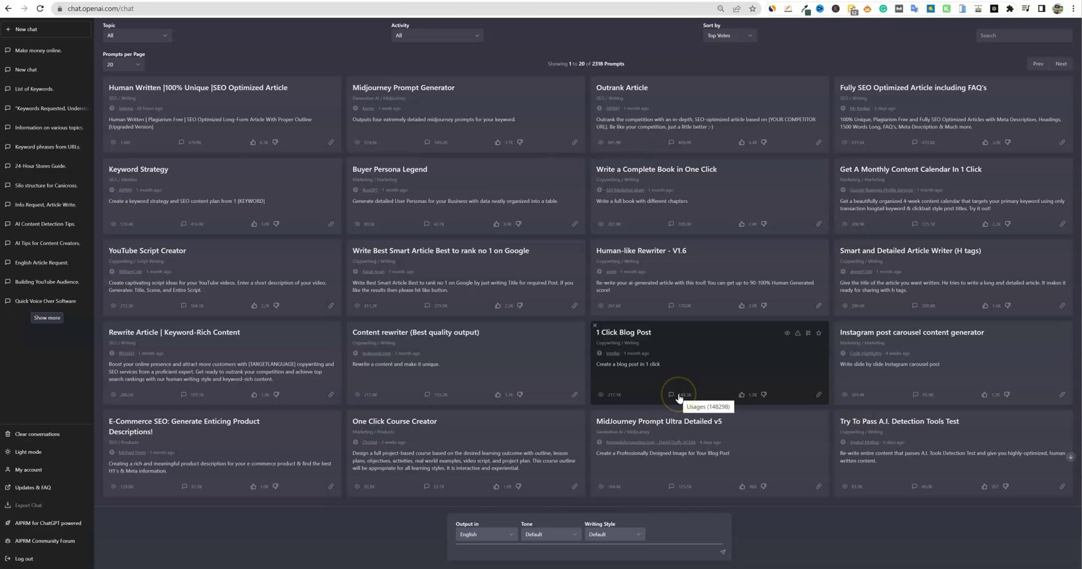
{"action": "key", "text": "ctrl+plus"}
{"action": "key", "text": "ctrl+plus"}
{"action": "key", "text": "ctrl+plus"}
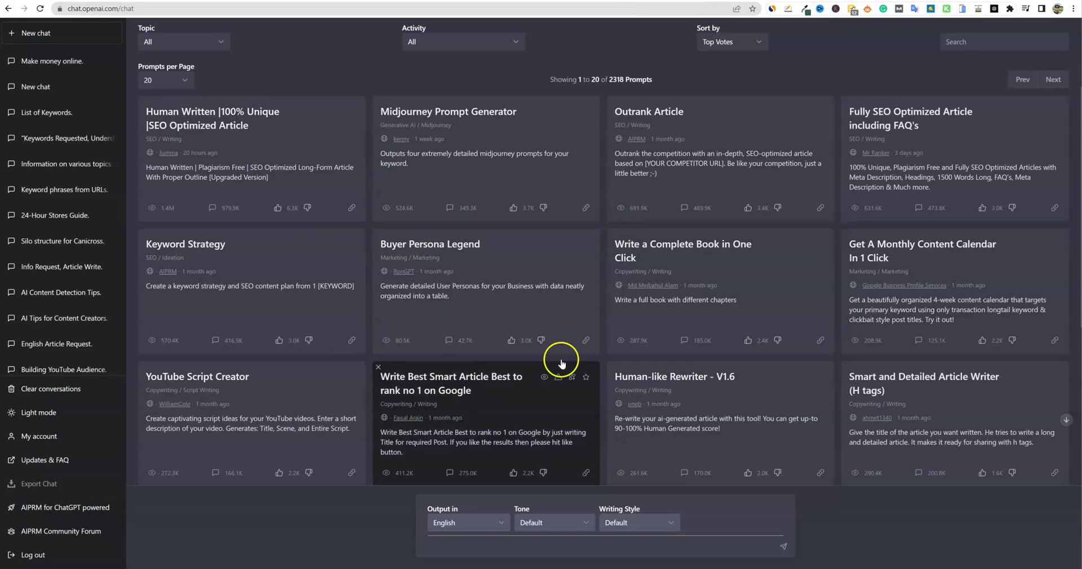
- Load the Outrank Article prompt template from the public prompt list
{"action": "scroll", "coordinate": [760, 394], "scroll_direction": "up", "scroll_amount": 3}
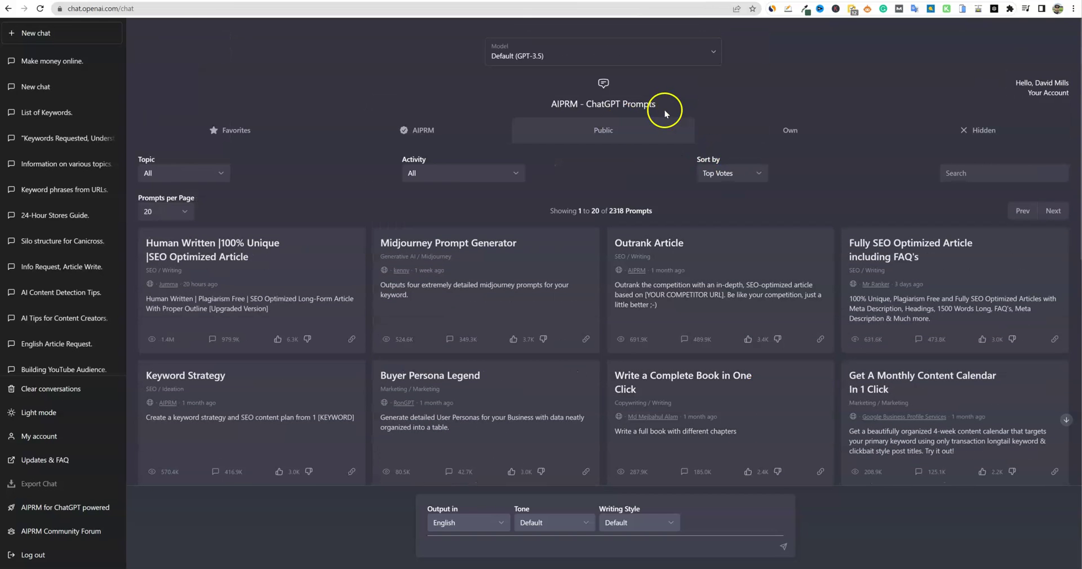
{"action": "scroll", "coordinate": [302, 364], "scroll_direction": "down", "scroll_amount": 1}
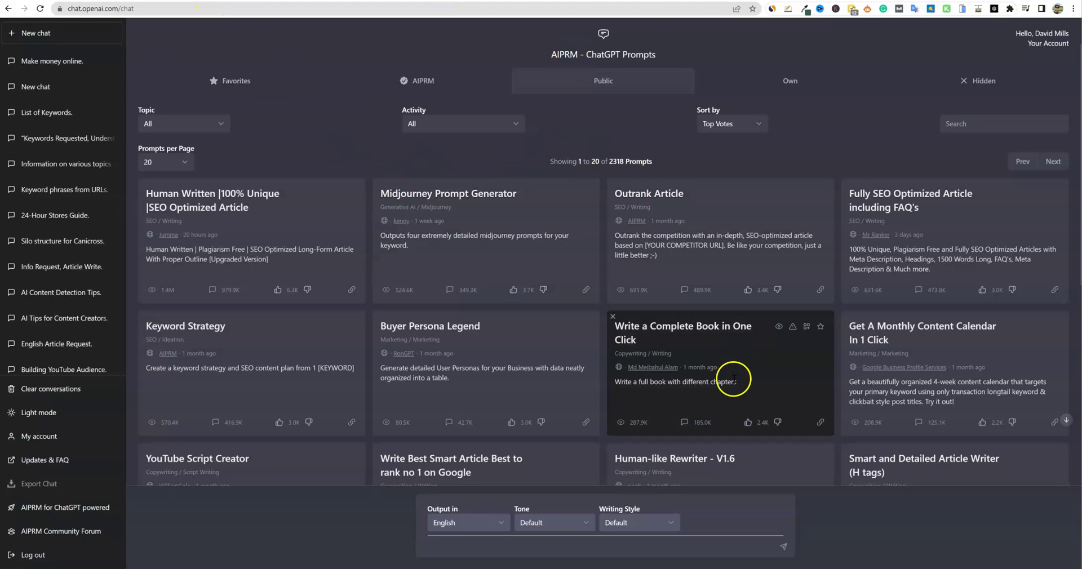
{"action": "left_click", "coordinate": [711, 249]}
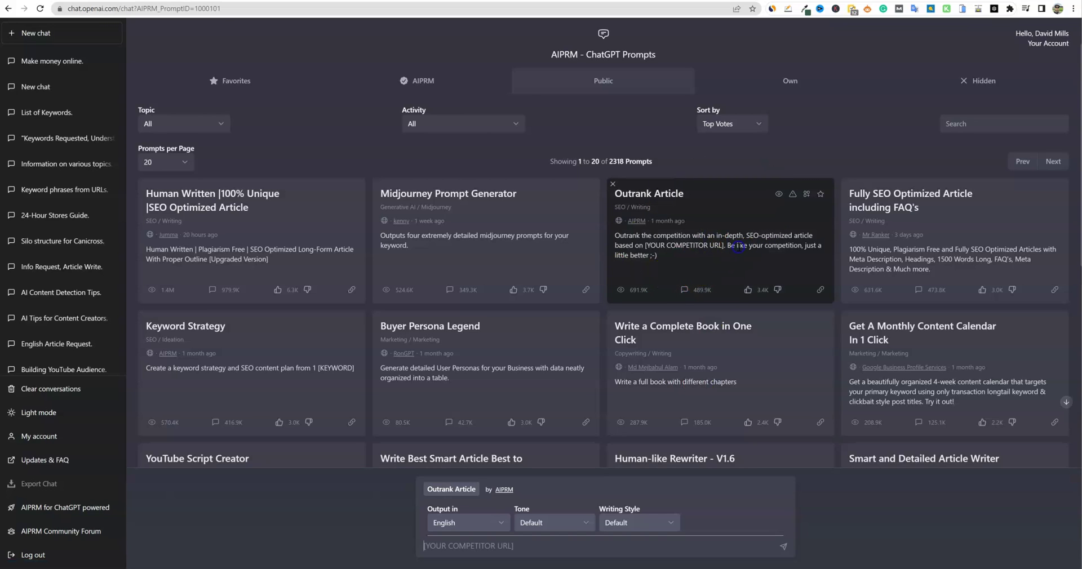
{"action": "scroll", "coordinate": [707, 304], "scroll_direction": "down", "scroll_amount": 3}
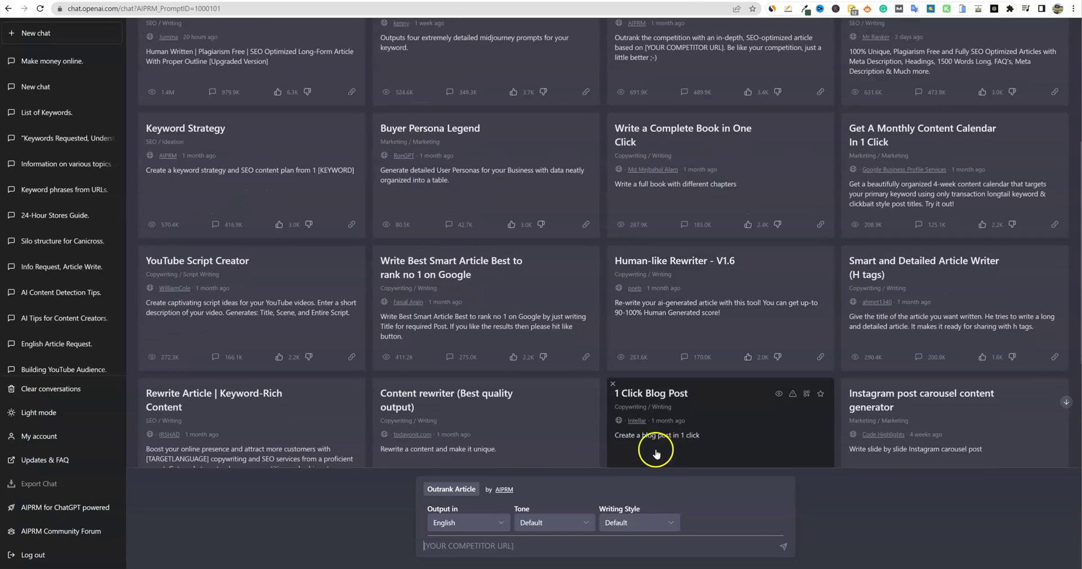
{"action": "scroll", "coordinate": [656, 454], "scroll_direction": "up", "scroll_amount": 5}
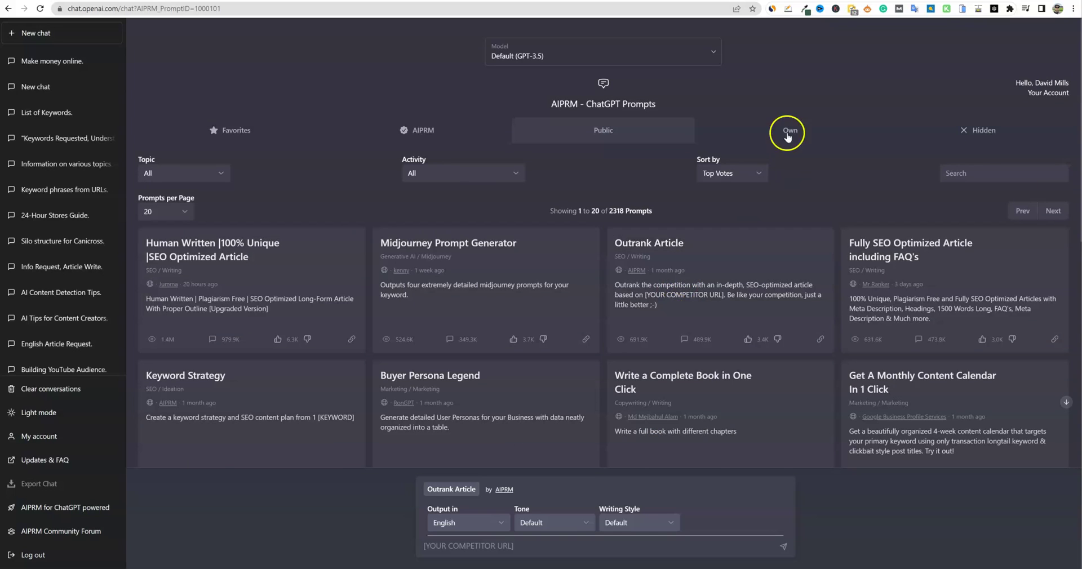
- Choose Default (GPT-3.5) as the chat model
{"action": "left_click", "coordinate": [714, 54]}
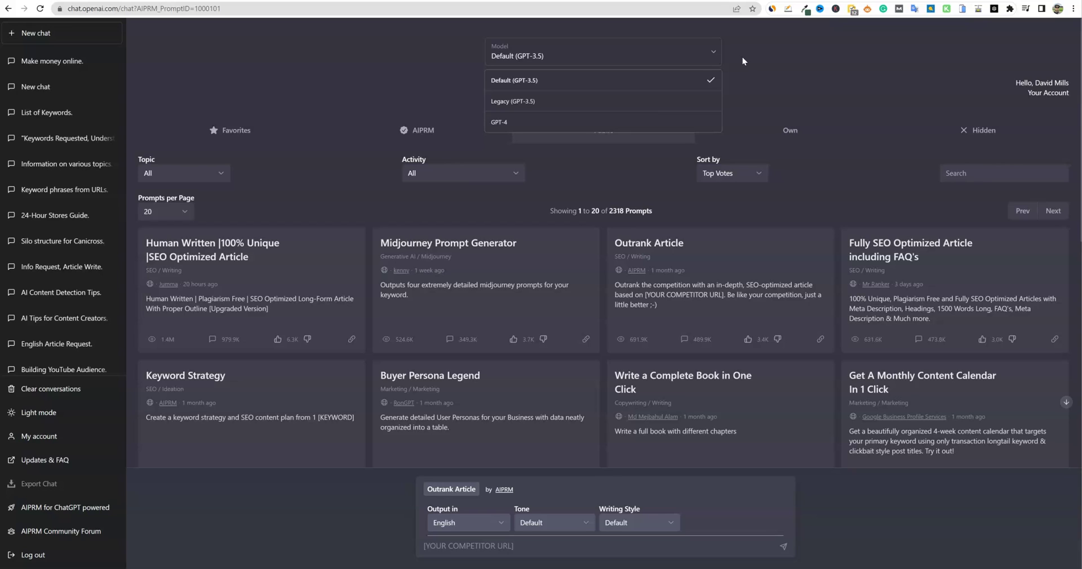
{"action": "left_click", "coordinate": [585, 87]}
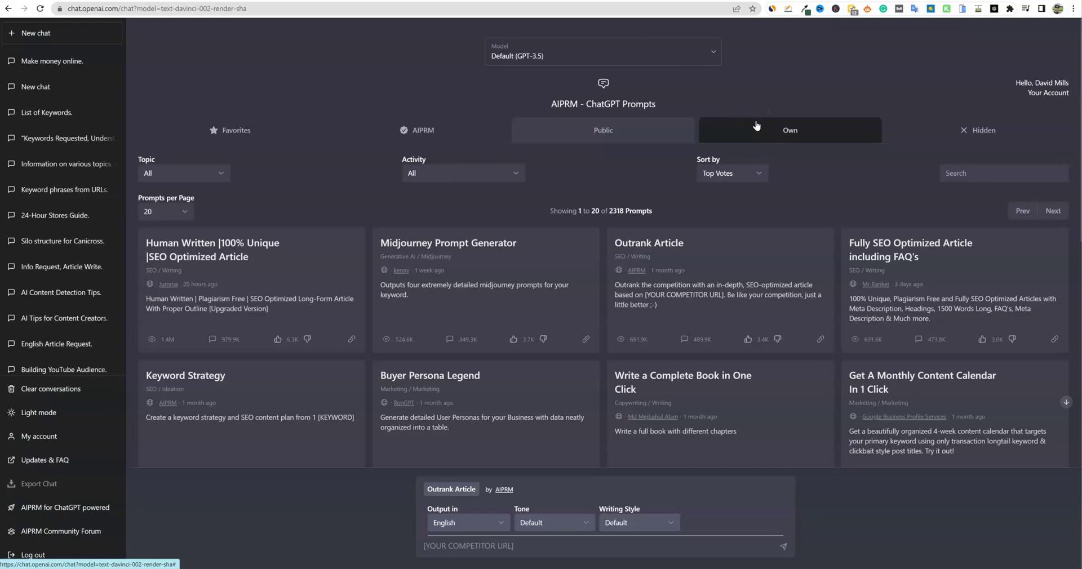
{"action": "left_click", "coordinate": [725, 194]}
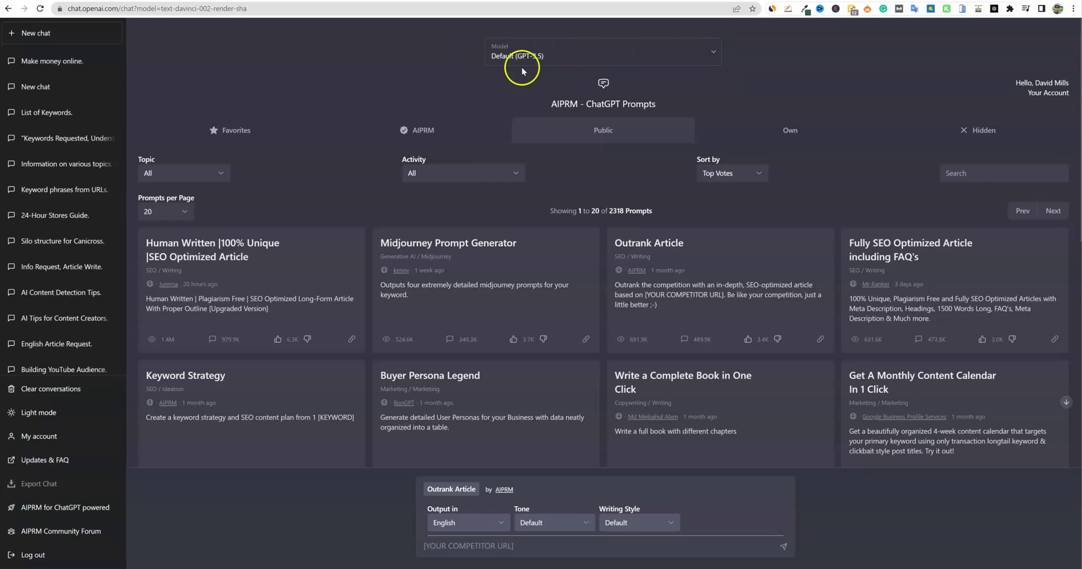
- In a new chat, draft requests for 30 power words that sell, words only, and sales page copy using them for the "Ultimate Camping Tips Ebook"
{"action": "left_click", "coordinate": [31, 37]}
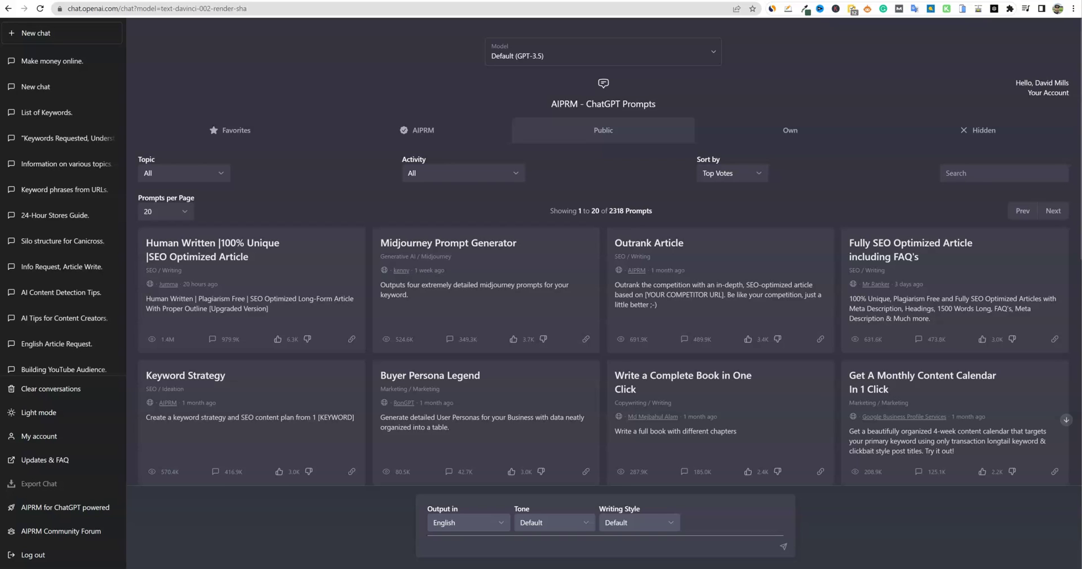
{"action": "left_click", "coordinate": [523, 546]}
{"action": "type", "text": "give me a list of 30 power words that sell, only give the word now write me a perfect sales page website copy utilizing the 30 power words from the list you just gave, and write salescopy selling my latest ebook on \"Ultimate Camping Tips Ebook\""}
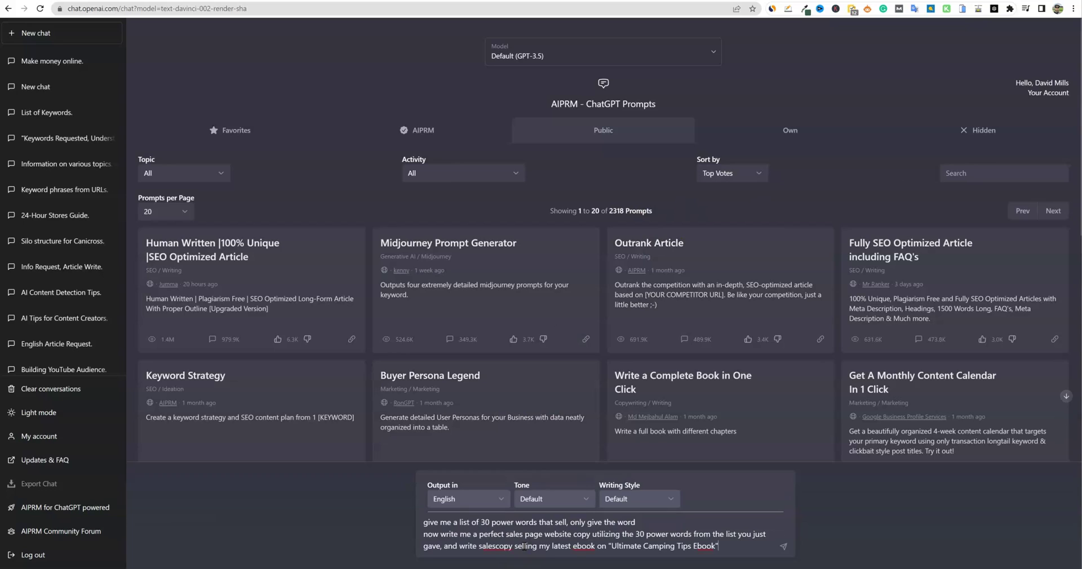
- Cut the sales page request out of the draft and submit only the request for 30 power words
{"action": "left_click", "coordinate": [803, 504]}
{"action": "left_click_drag", "start_coordinate": [660, 526], "coordinate": [570, 526]}
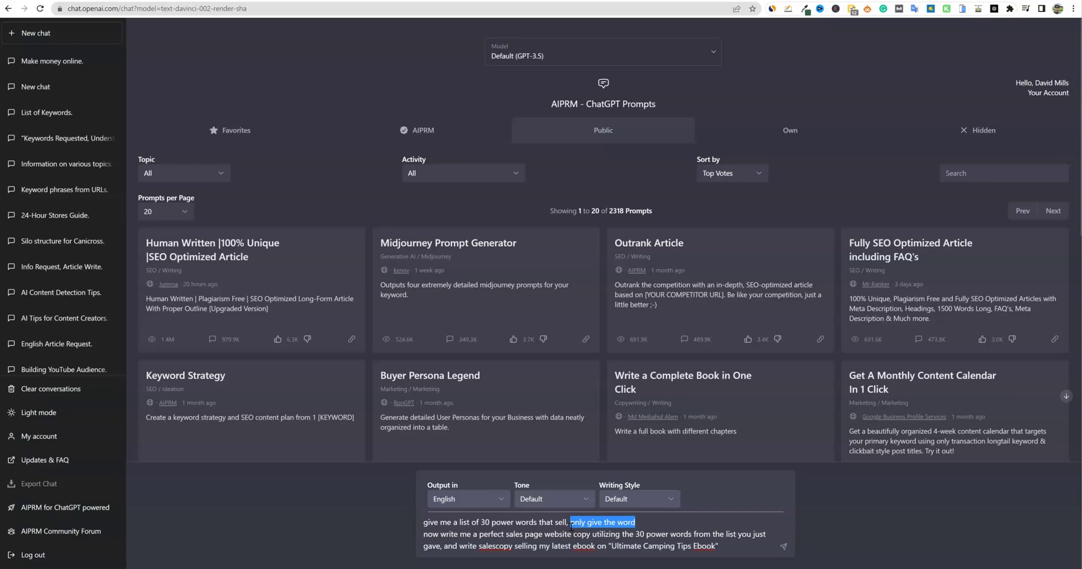
{"action": "left_click_drag", "start_coordinate": [571, 527], "coordinate": [574, 521]}
{"action": "left_click", "coordinate": [607, 537]}
{"action": "left_click_drag", "start_coordinate": [723, 546], "coordinate": [424, 534]}
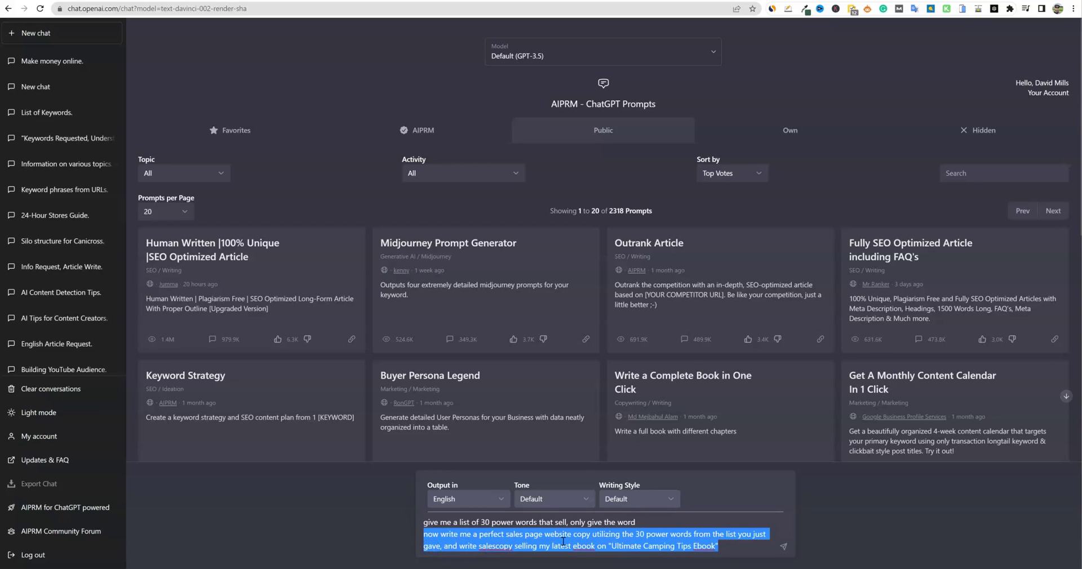
{"action": "key", "text": "ctrl+x"}
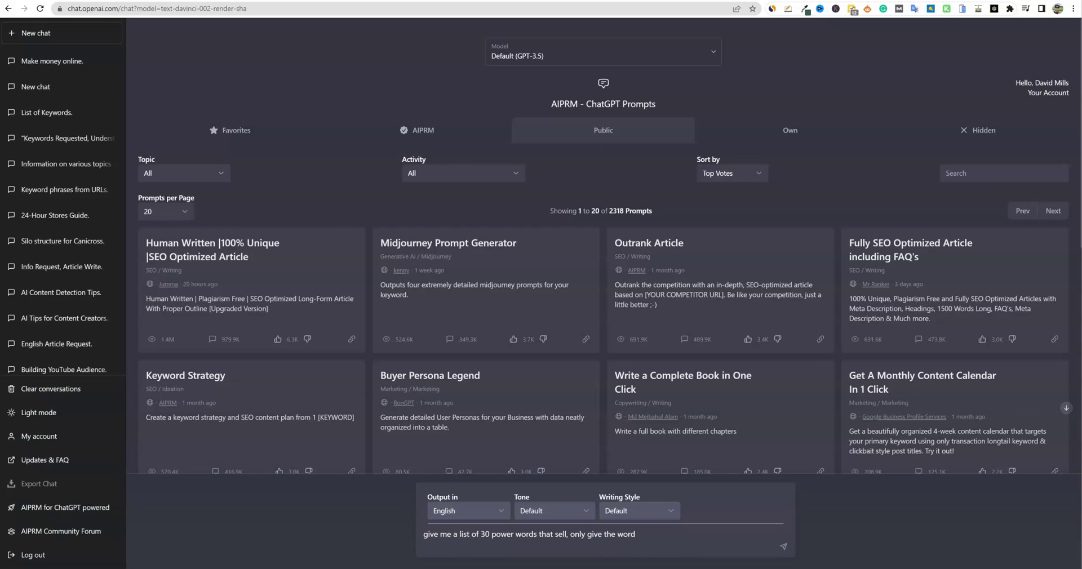
{"action": "left_click", "coordinate": [782, 546]}
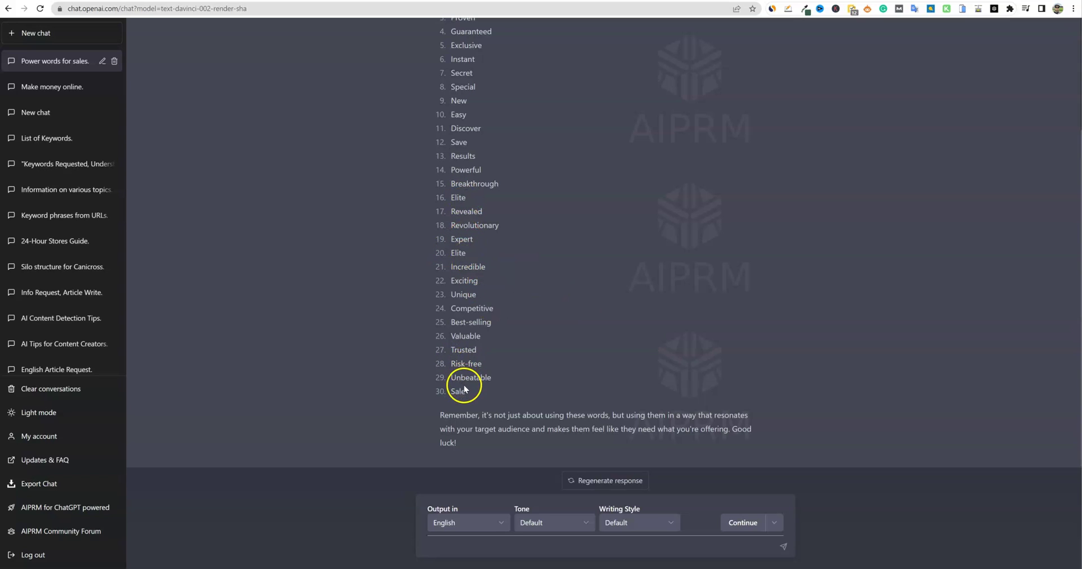
- Paste the cut sales page request for the "Ultimate Camping Tips Ebook" as a follow-up message and submit it
{"action": "left_click_drag", "start_coordinate": [464, 392], "coordinate": [457, 140]}
{"action": "scroll", "coordinate": [560, 271], "scroll_direction": "down", "scroll_amount": 3}
{"action": "scroll", "coordinate": [559, 272], "scroll_direction": "up", "scroll_amount": 1}
{"action": "scroll", "coordinate": [560, 271], "scroll_direction": "down", "scroll_amount": 1}
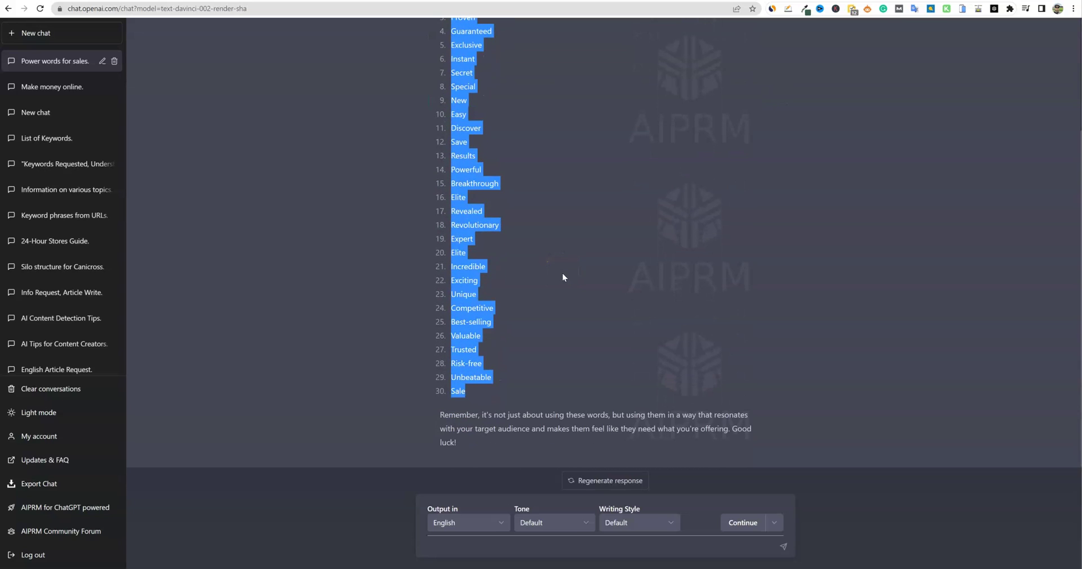
{"action": "left_click", "coordinate": [548, 402]}
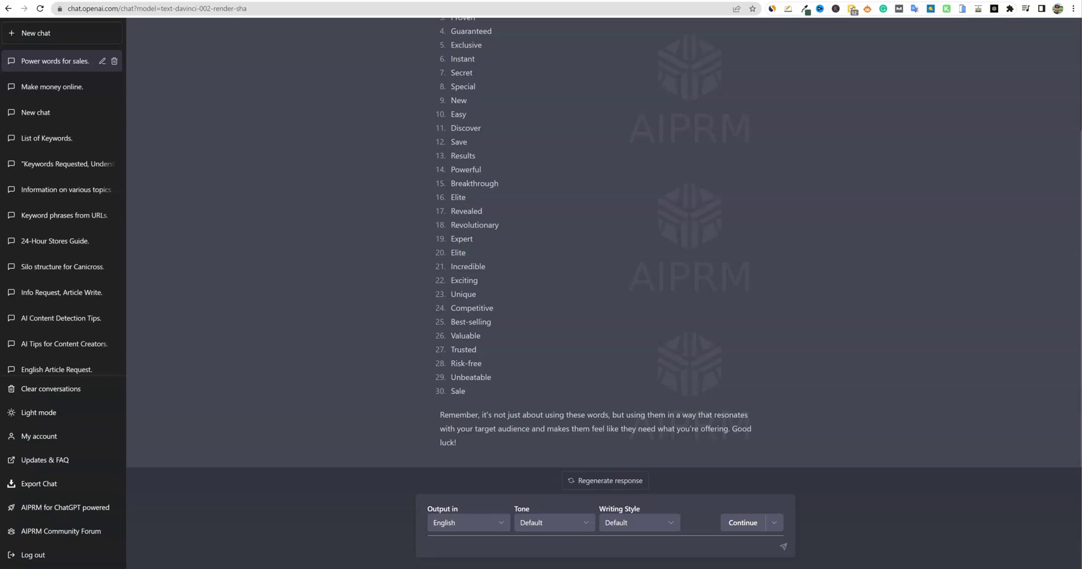
{"action": "left_click", "coordinate": [495, 548]}
{"action": "key", "text": "ctrl+v"}
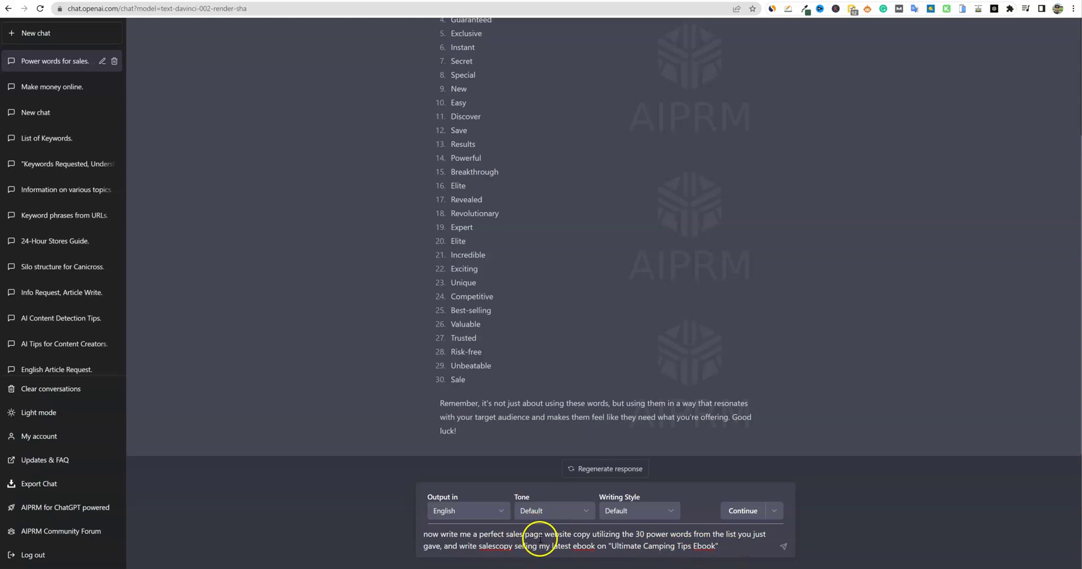
{"action": "left_click", "coordinate": [784, 547]}
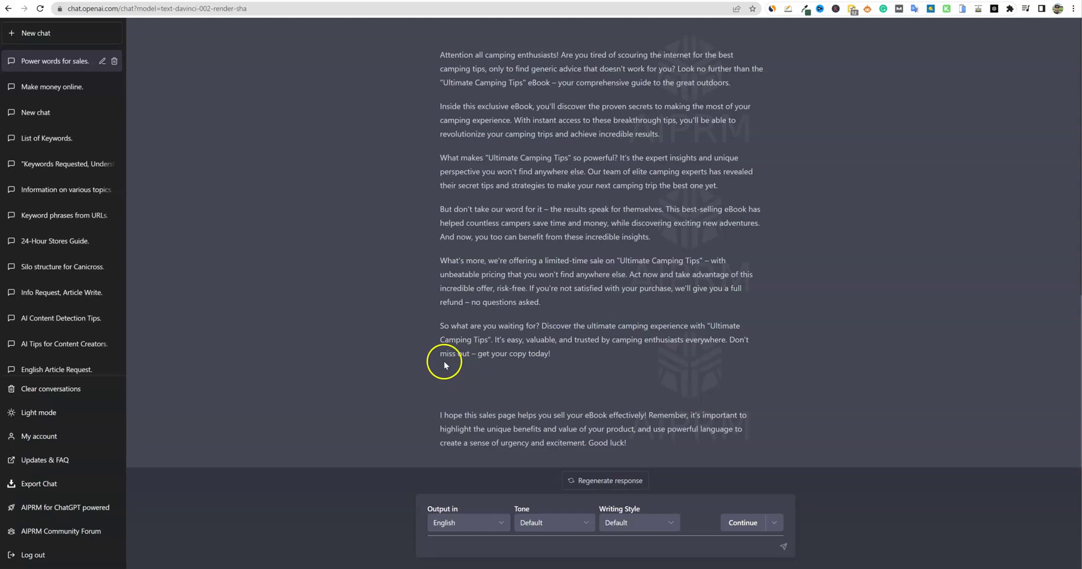
- Review the generated ebook sales copy and compare it with the list of power words earlier in the chat
{"action": "scroll", "coordinate": [441, 368], "scroll_direction": "up", "scroll_amount": 4}
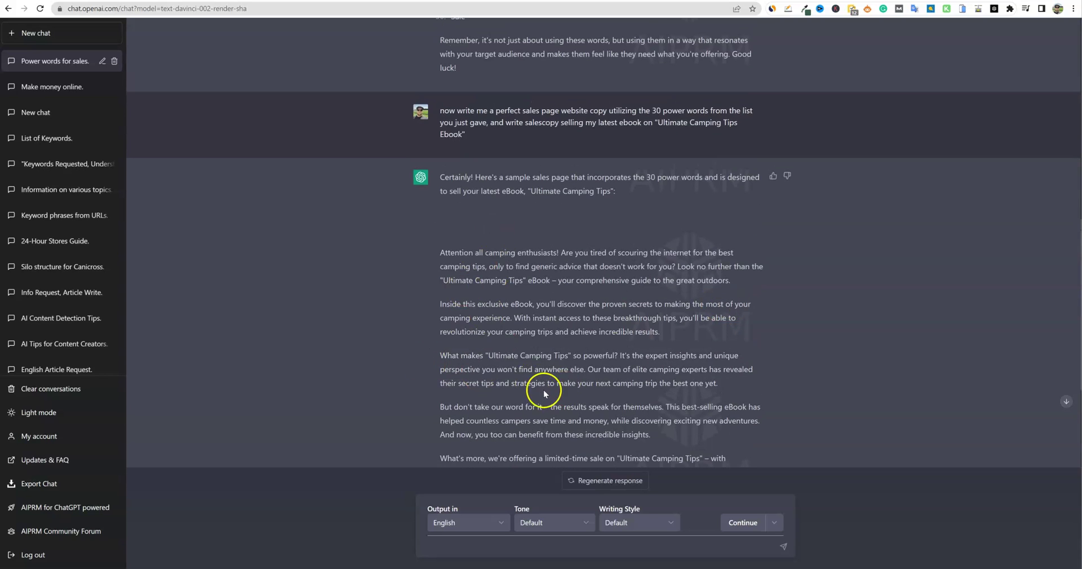
{"action": "scroll", "coordinate": [532, 388], "scroll_direction": "down", "scroll_amount": 4}
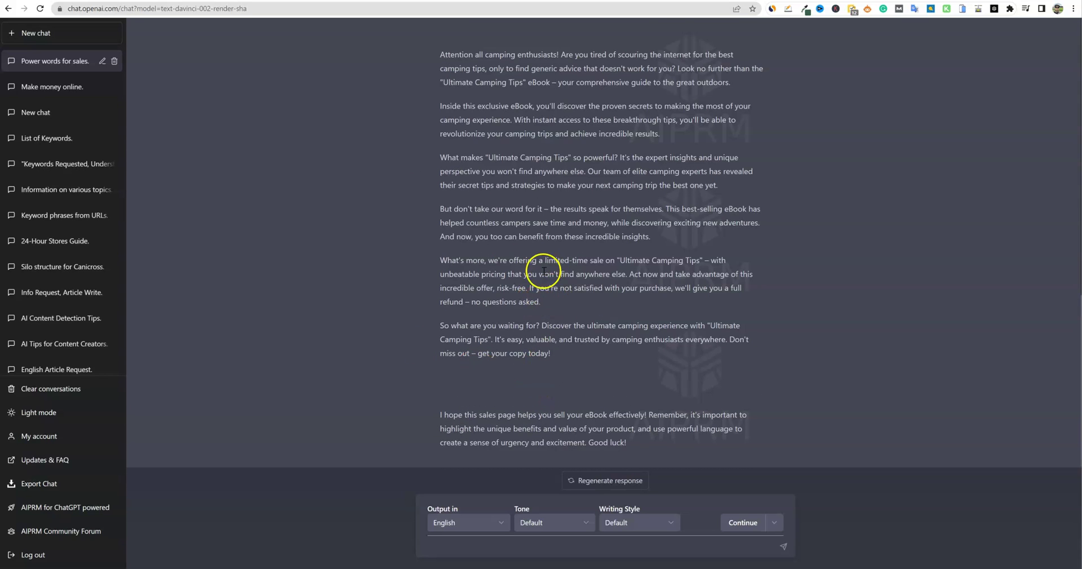
{"action": "scroll", "coordinate": [544, 272], "scroll_direction": "up", "scroll_amount": 5}
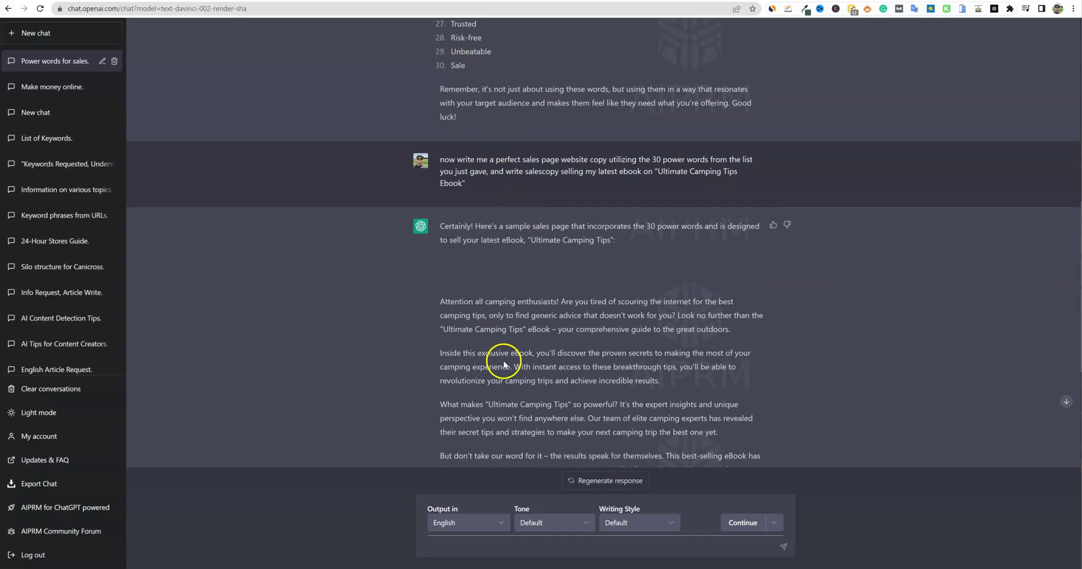
{"action": "scroll", "coordinate": [503, 364], "scroll_direction": "up", "scroll_amount": 5}
{"action": "scroll", "coordinate": [492, 302], "scroll_direction": "down", "scroll_amount": 7}
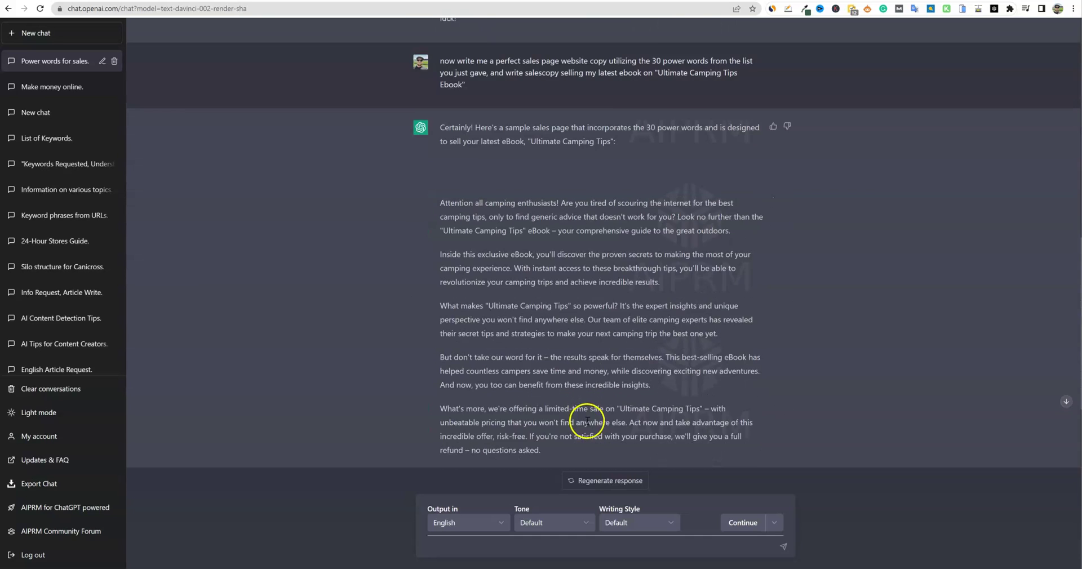
{"action": "scroll", "coordinate": [586, 421], "scroll_direction": "down", "scroll_amount": 1}
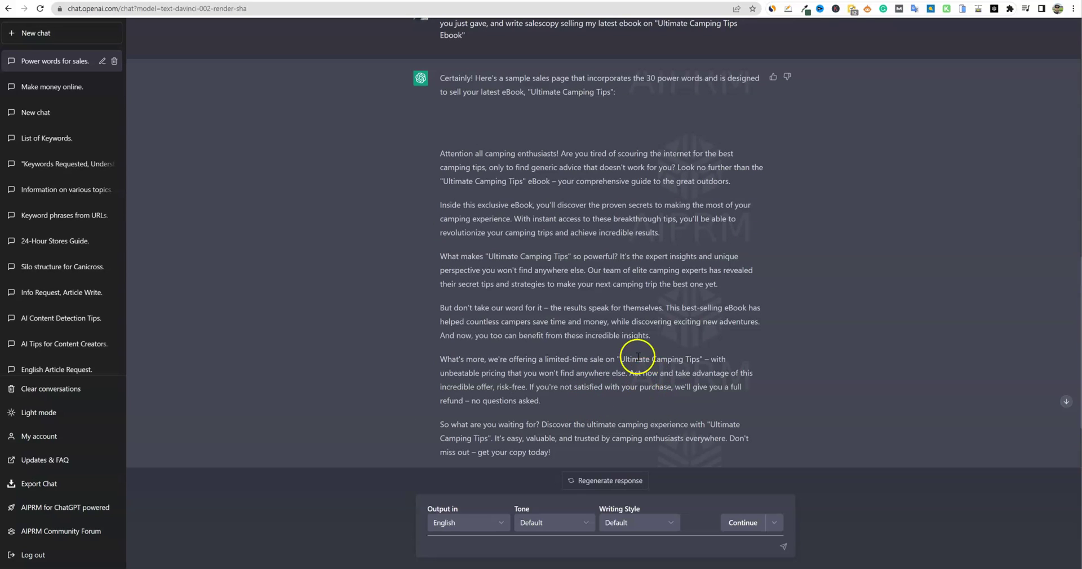
{"action": "scroll", "coordinate": [588, 332], "scroll_direction": "up", "scroll_amount": 5}
{"action": "scroll", "coordinate": [589, 333], "scroll_direction": "up", "scroll_amount": 6}
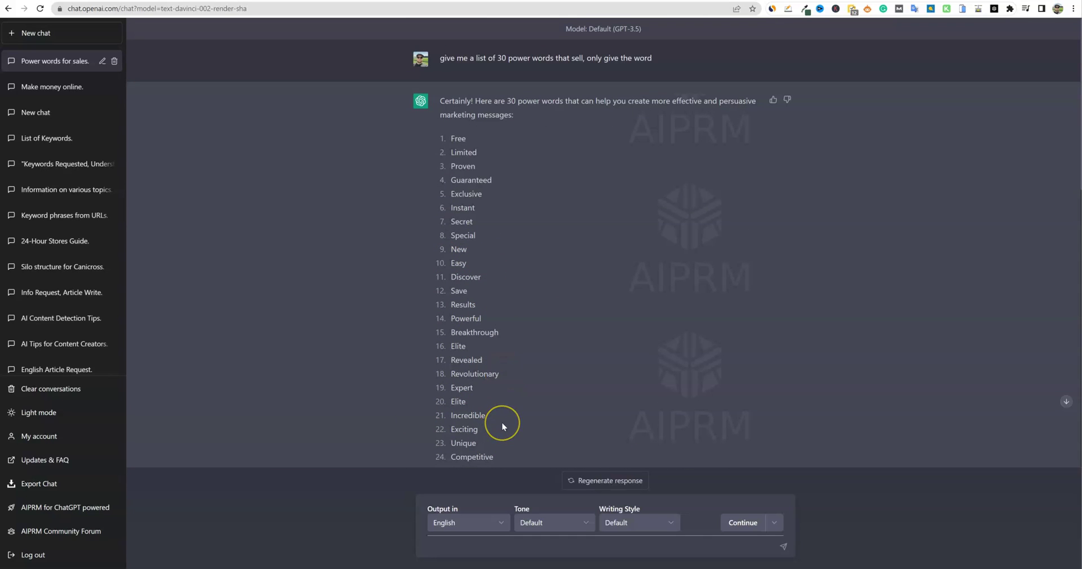
{"action": "scroll", "coordinate": [503, 427], "scroll_direction": "down", "scroll_amount": 10}
{"action": "scroll", "coordinate": [495, 429], "scroll_direction": "down", "scroll_amount": 3}
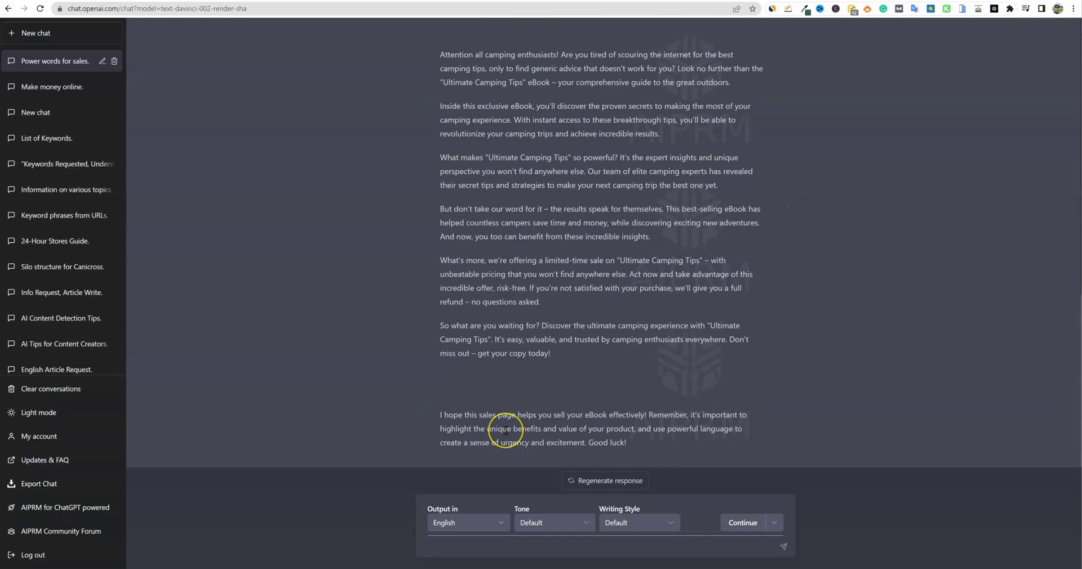
{"action": "scroll", "coordinate": [496, 429], "scroll_direction": "up", "scroll_amount": 3}
{"action": "scroll", "coordinate": [518, 348], "scroll_direction": "down", "scroll_amount": 1}
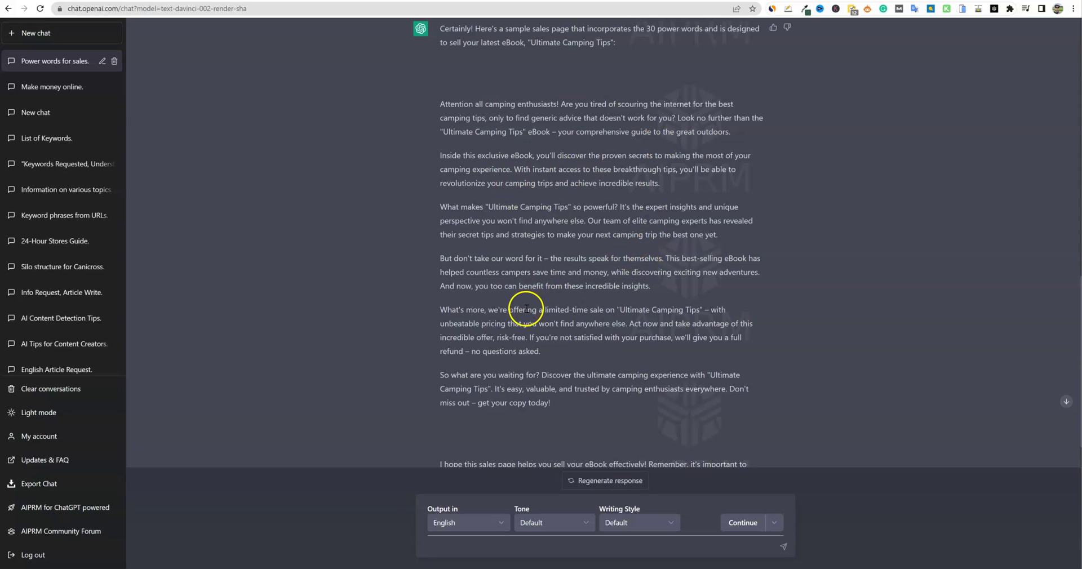
{"action": "scroll", "coordinate": [528, 302], "scroll_direction": "down", "scroll_amount": 1}
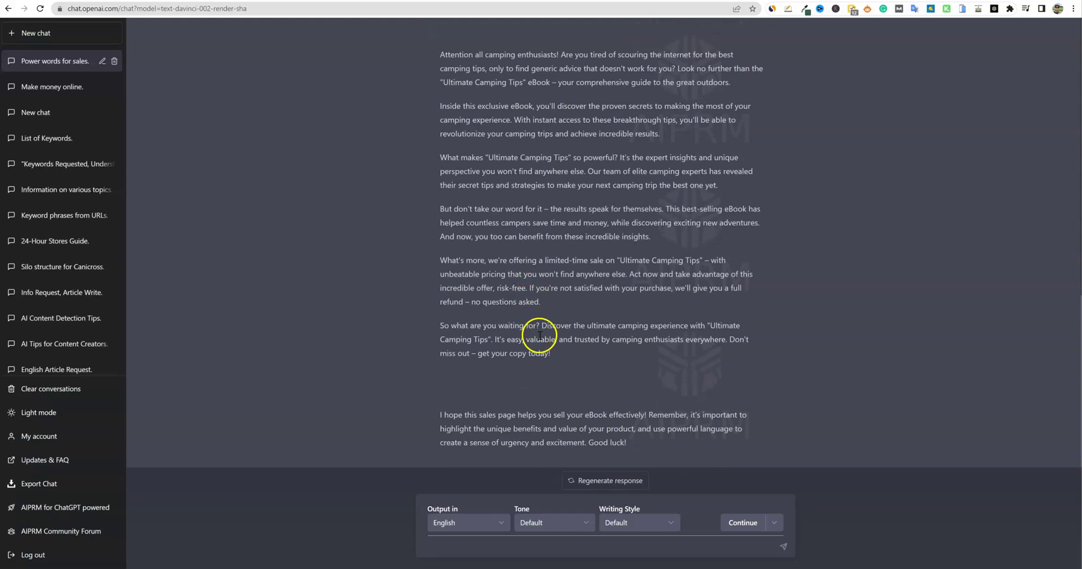
- Select the full sales copy from "Attention all camping enthusiasts!" through "get your copy today!"
{"action": "scroll", "coordinate": [570, 364], "scroll_direction": "up", "scroll_amount": 3}
{"action": "scroll", "coordinate": [580, 367], "scroll_direction": "down", "scroll_amount": 1}
{"action": "left_click_drag", "start_coordinate": [564, 404], "coordinate": [440, 28]}
{"action": "left_click_drag", "start_coordinate": [425, 148], "coordinate": [441, 107]}
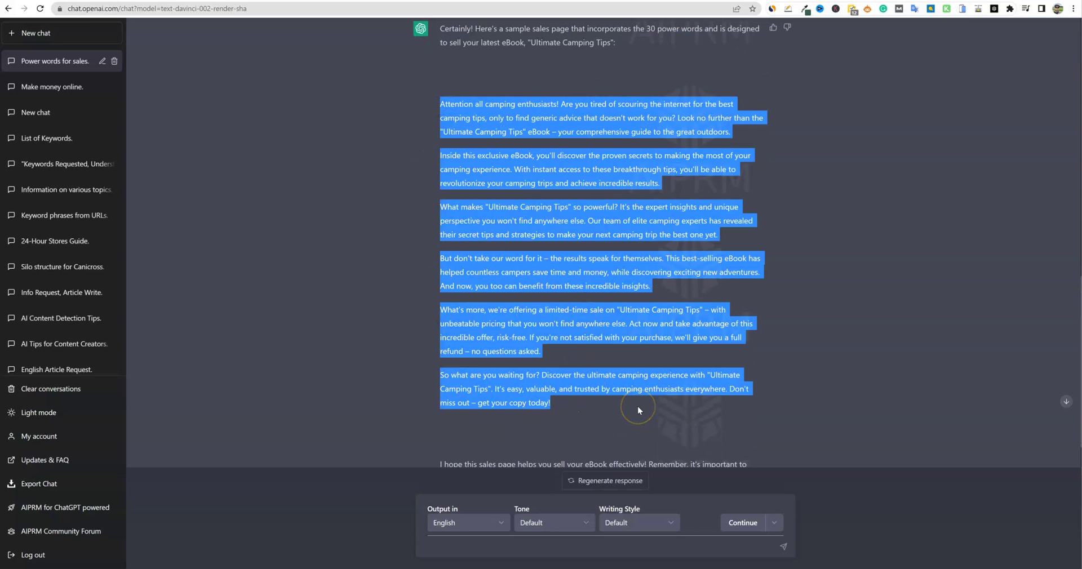
- Count the words in the selected sales copy with Word Counter Plus and clear the selection
{"action": "right_click", "coordinate": [537, 221]}
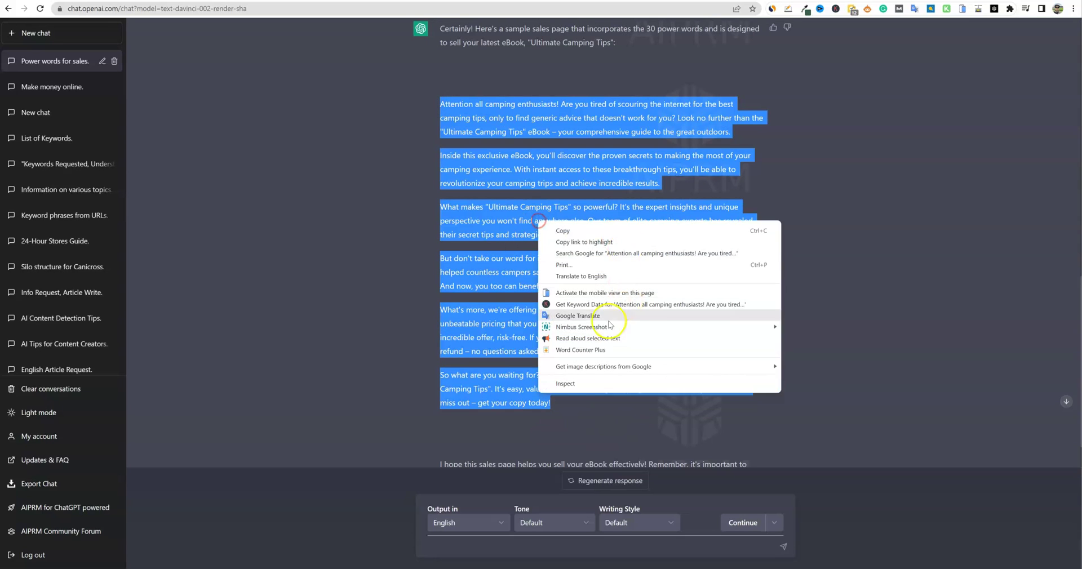
{"action": "left_click", "coordinate": [578, 350]}
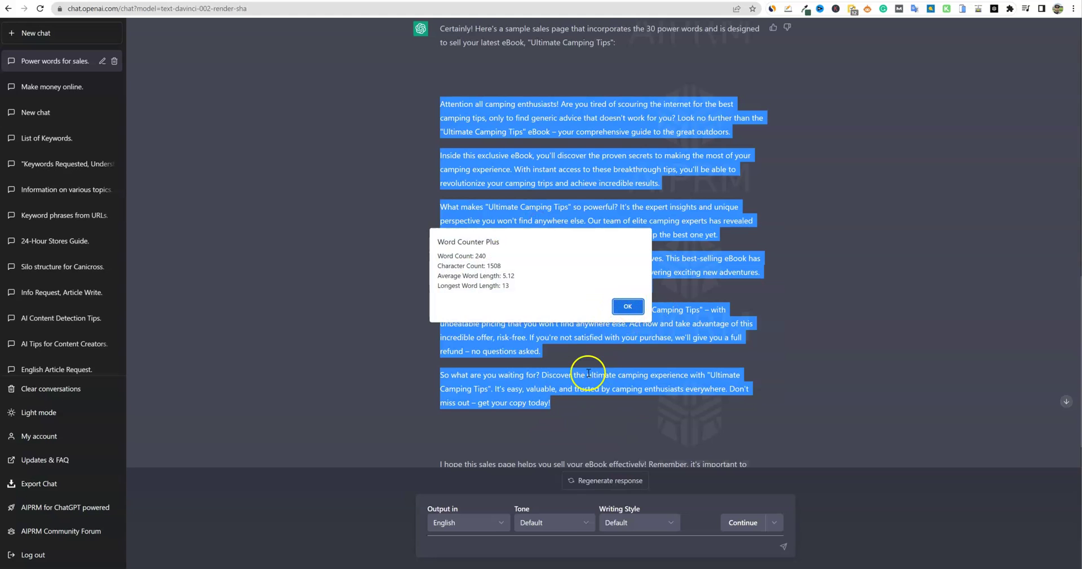
{"action": "left_click", "coordinate": [627, 307]}
{"action": "left_click", "coordinate": [667, 273]}
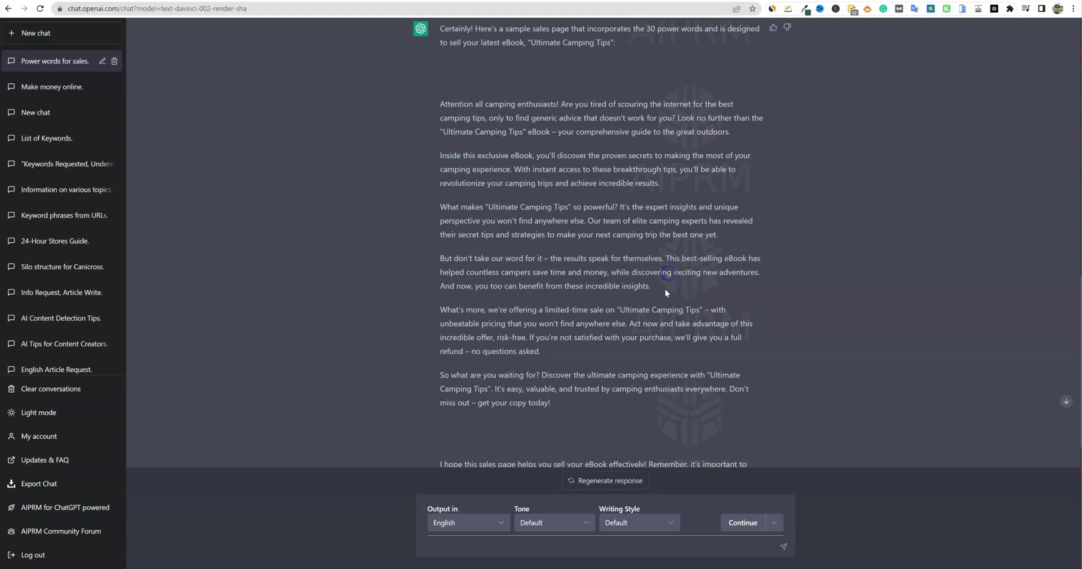
- Review the sales page request and compare the list of 30 power words with the generated ebook sales copy
{"action": "scroll", "coordinate": [665, 289], "scroll_direction": "up", "scroll_amount": 3}
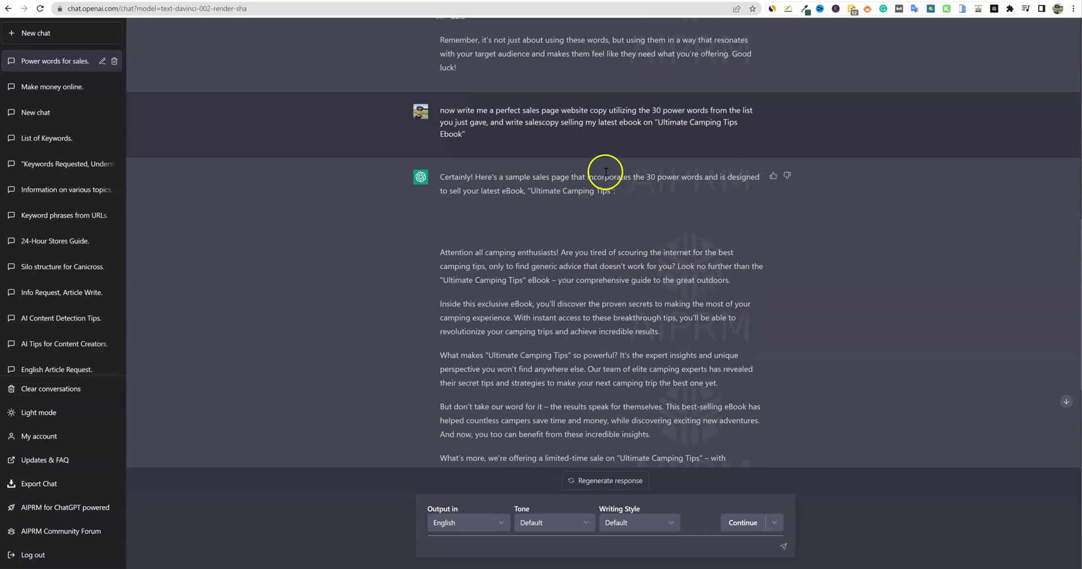
{"action": "scroll", "coordinate": [584, 182], "scroll_direction": "up", "scroll_amount": 1}
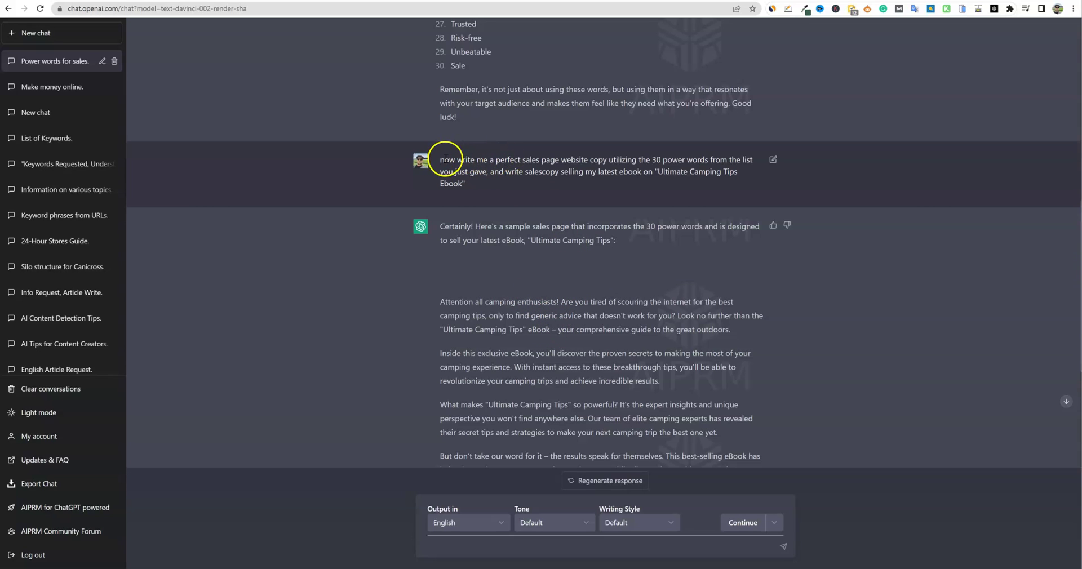
{"action": "left_click_drag", "start_coordinate": [440, 160], "coordinate": [517, 184]}
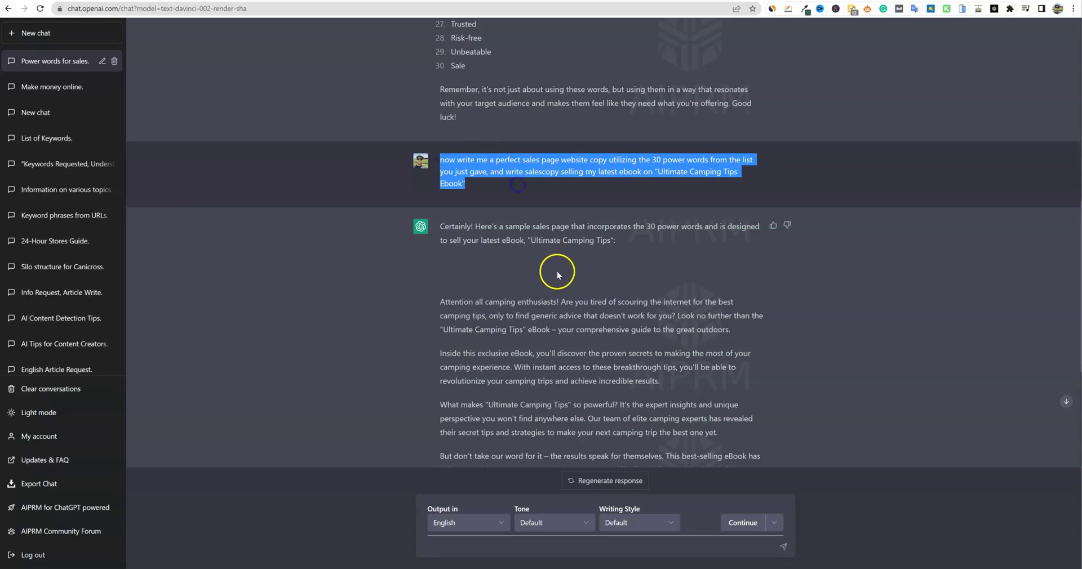
{"action": "scroll", "coordinate": [556, 336], "scroll_direction": "down", "scroll_amount": 3}
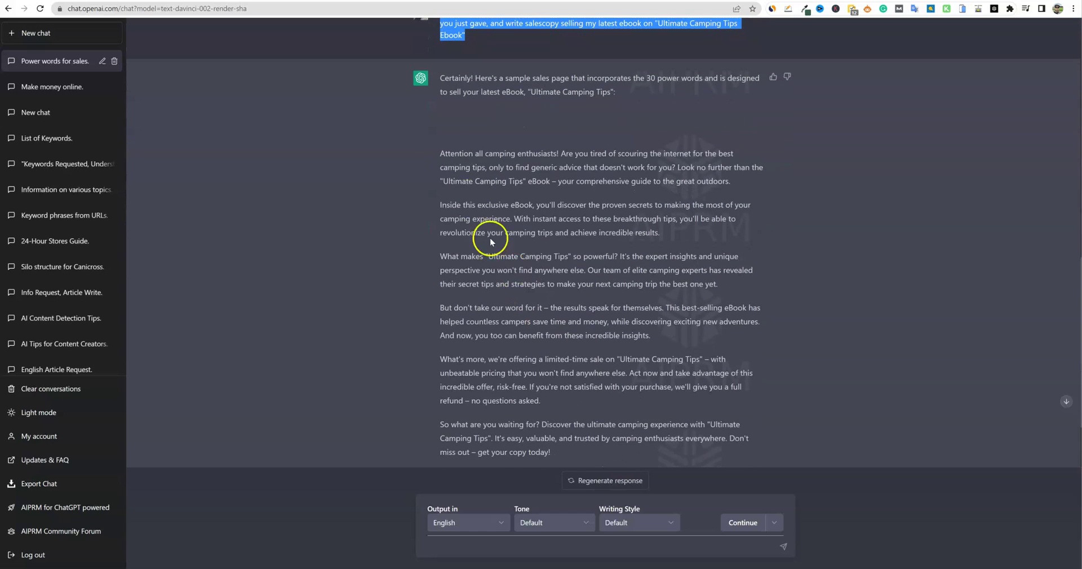
{"action": "scroll", "coordinate": [558, 284], "scroll_direction": "up", "scroll_amount": 3}
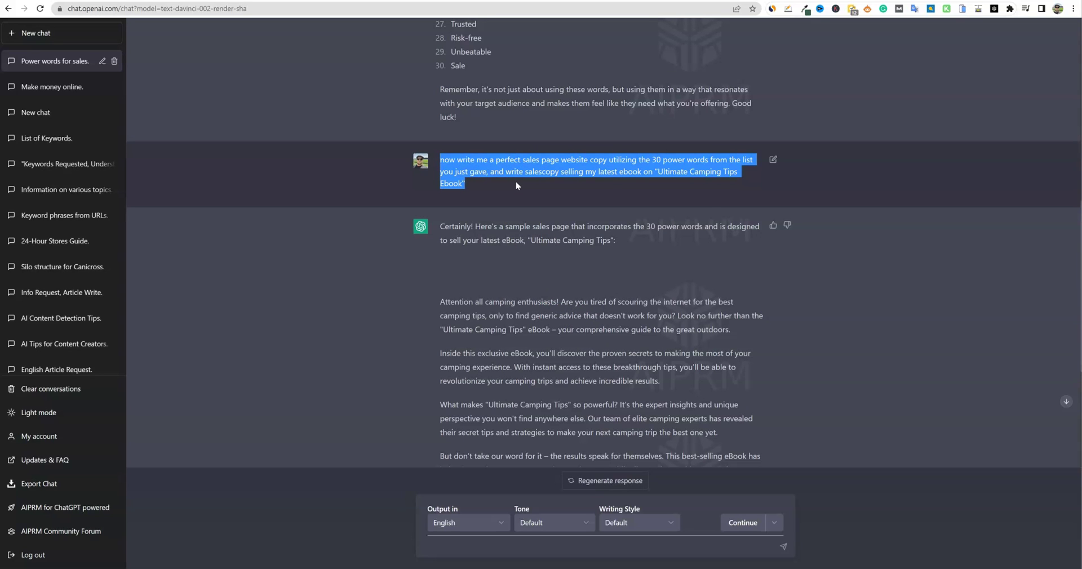
{"action": "scroll", "coordinate": [516, 181], "scroll_direction": "up", "scroll_amount": 1}
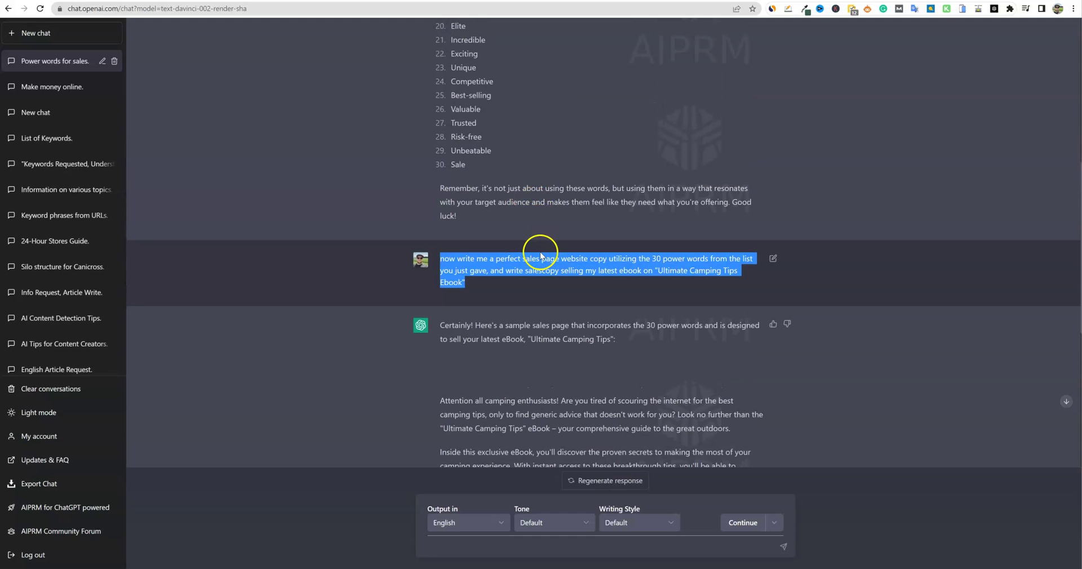
{"action": "scroll", "coordinate": [536, 238], "scroll_direction": "up", "scroll_amount": 2}
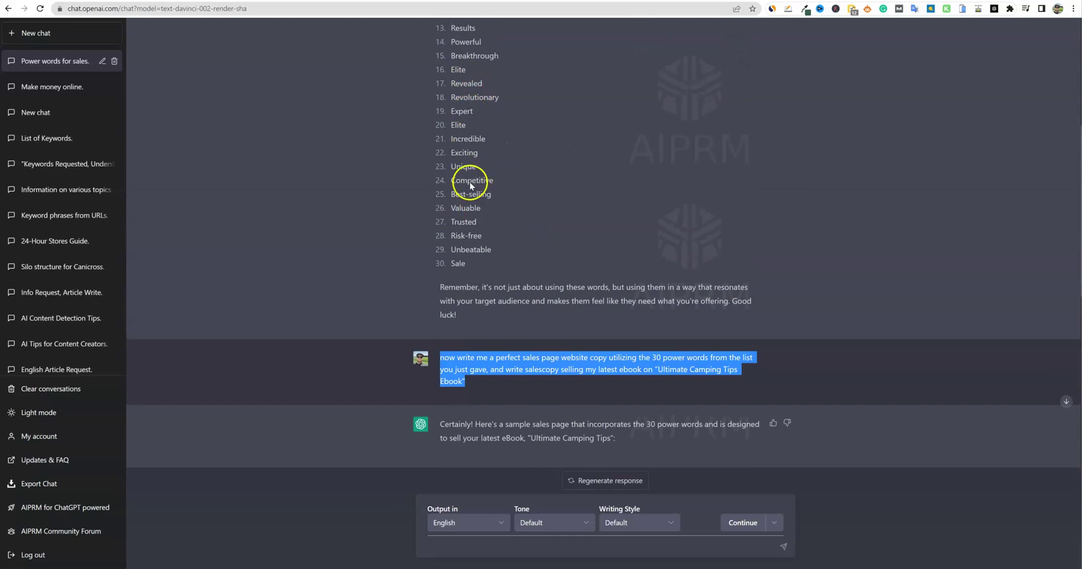
{"action": "scroll", "coordinate": [439, 186], "scroll_direction": "up", "scroll_amount": 5}
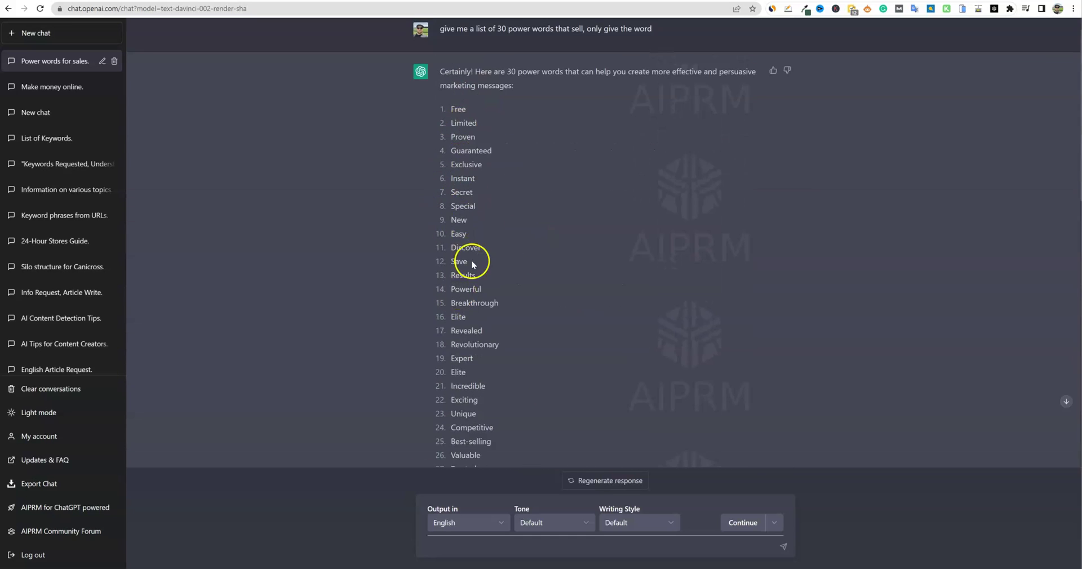
{"action": "scroll", "coordinate": [473, 264], "scroll_direction": "down", "scroll_amount": 8}
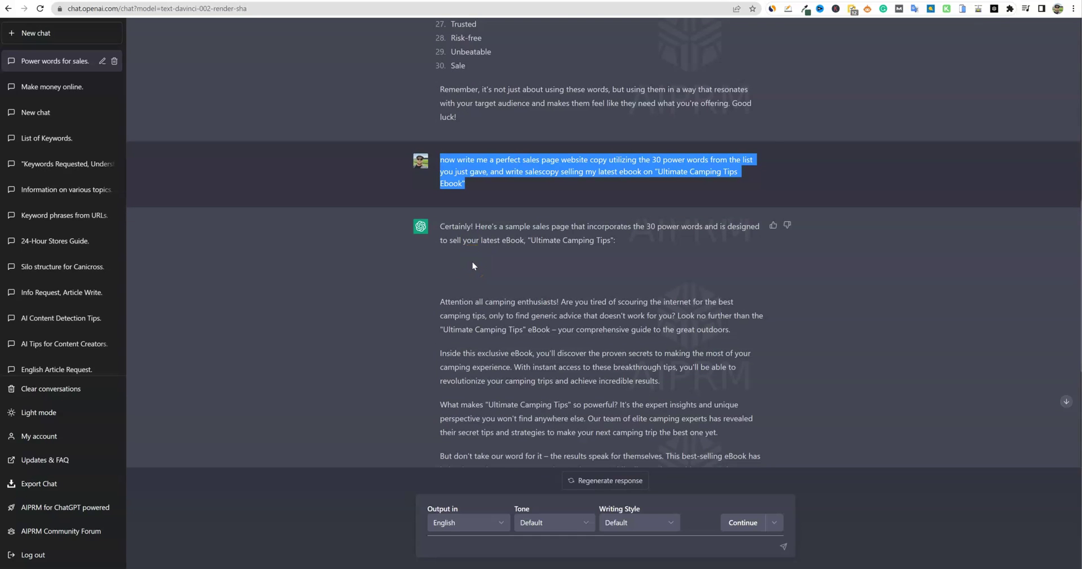
{"action": "scroll", "coordinate": [472, 262], "scroll_direction": "down", "scroll_amount": 3}
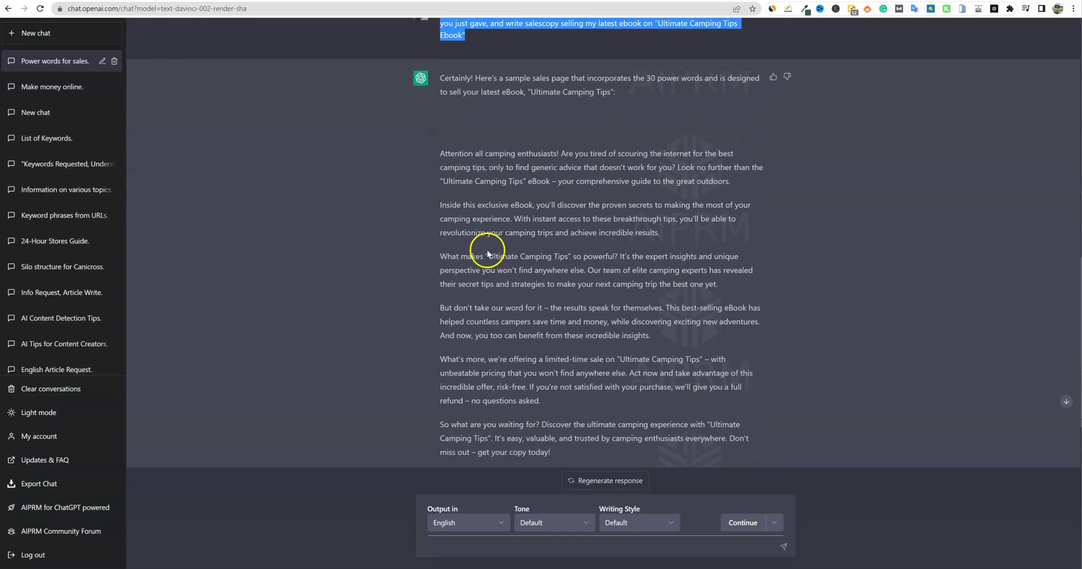
{"action": "scroll", "coordinate": [479, 237], "scroll_direction": "up", "scroll_amount": 1}
{"action": "scroll", "coordinate": [546, 307], "scroll_direction": "down", "scroll_amount": 3}
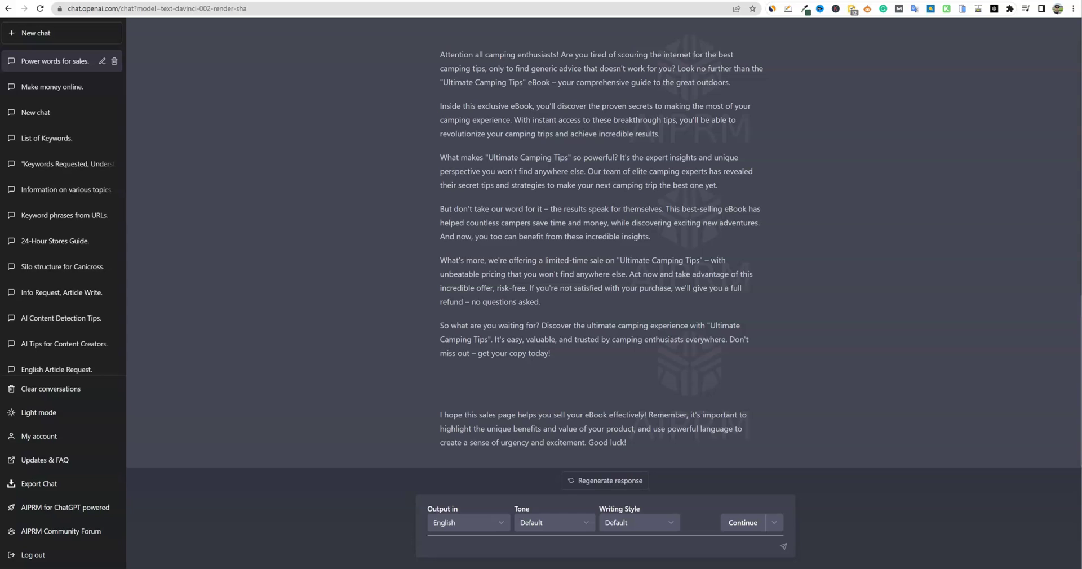
- Submit "Now provide a perfect website layout that is highly engaging and a website landing page based on the sales copy previously provided"
{"action": "left_click", "coordinate": [514, 546]}
{"action": "type", "text": "Now provide a perfect website layout that is highly engaging and a website landing page based on the sales copy previously provided"}
{"action": "left_click", "coordinate": [421, 384]}
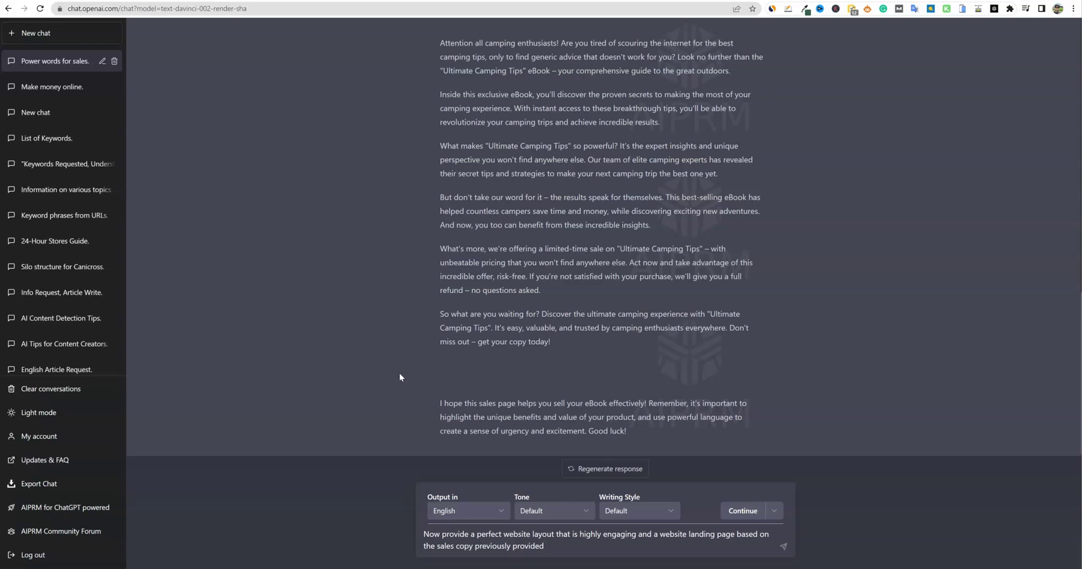
{"action": "left_click", "coordinate": [782, 546]}
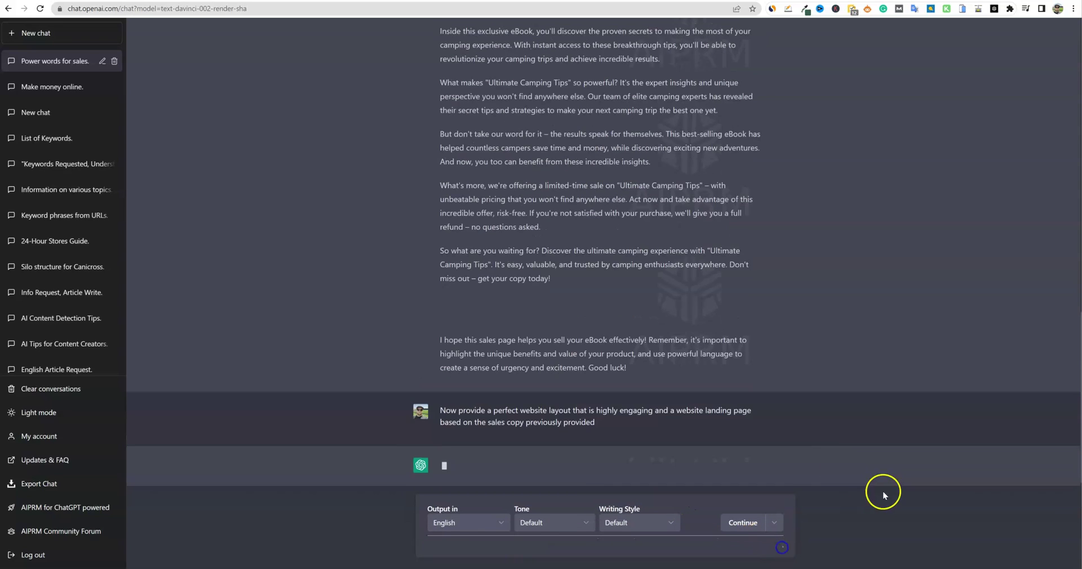
- Examine the suggested website layout and landing page design alongside the earlier sales copy
{"action": "scroll", "coordinate": [590, 319], "scroll_direction": "up", "scroll_amount": 3}
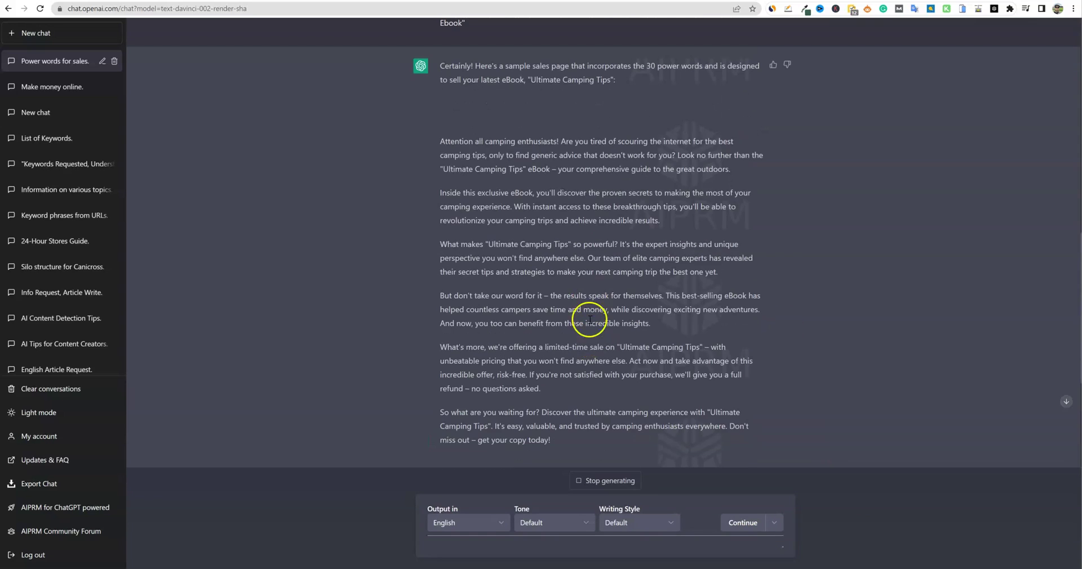
{"action": "scroll", "coordinate": [507, 366], "scroll_direction": "down", "scroll_amount": 5}
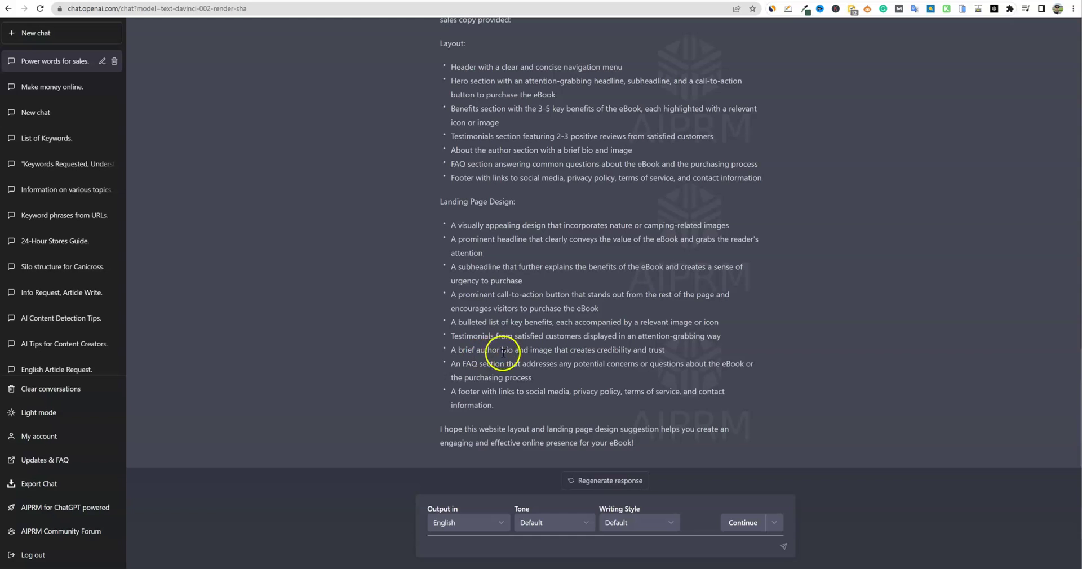
{"action": "scroll", "coordinate": [528, 389], "scroll_direction": "up", "scroll_amount": 2}
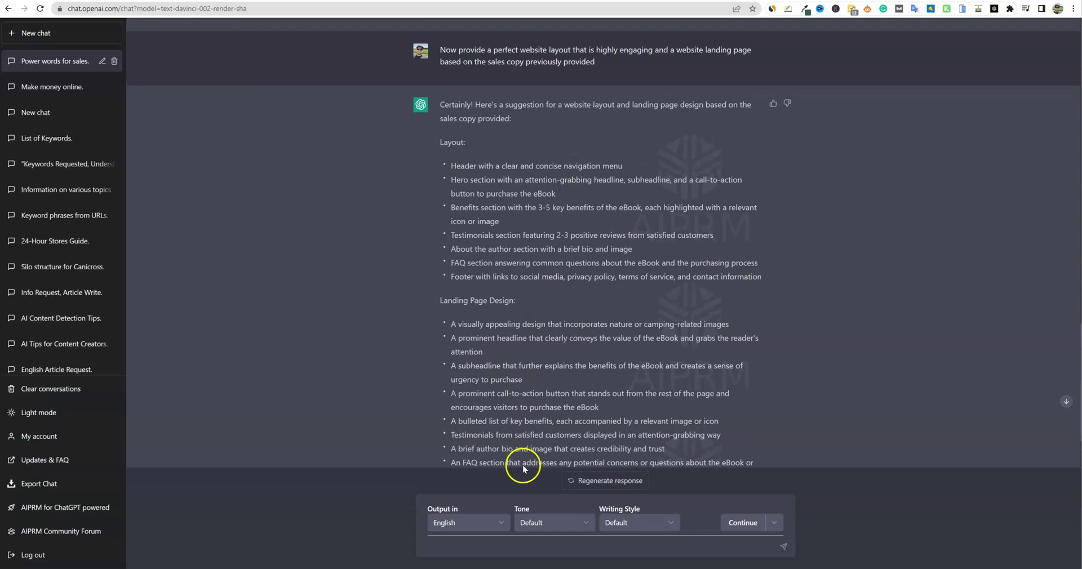
{"action": "scroll", "coordinate": [512, 319], "scroll_direction": "up", "scroll_amount": 2}
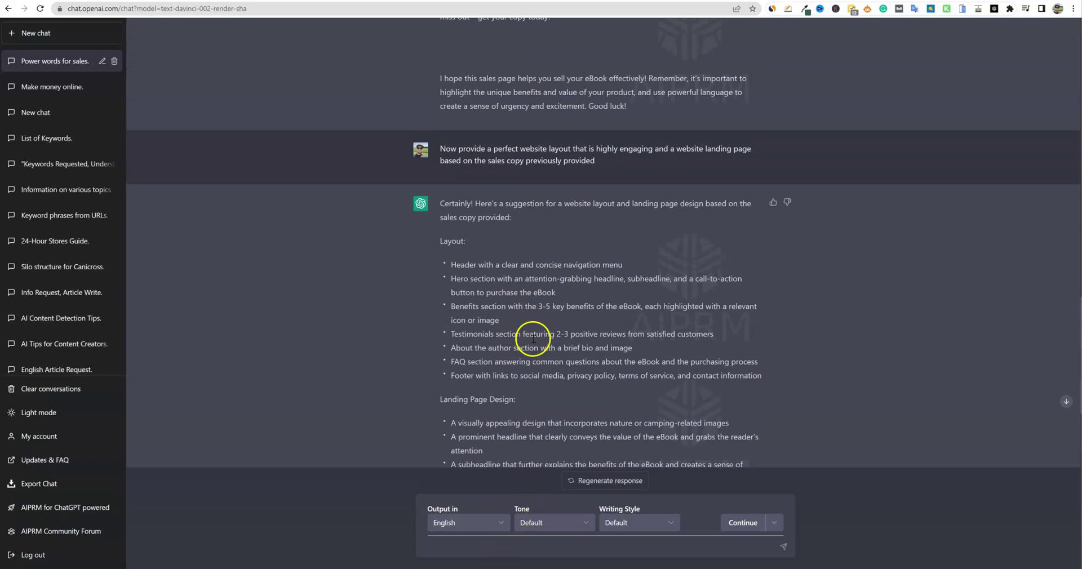
{"action": "scroll", "coordinate": [530, 414], "scroll_direction": "down", "scroll_amount": 4}
{"action": "left_click_drag", "start_coordinate": [669, 414], "coordinate": [547, 267]}
{"action": "left_click", "coordinate": [566, 352]}
{"action": "scroll", "coordinate": [566, 351], "scroll_direction": "up", "scroll_amount": 6}
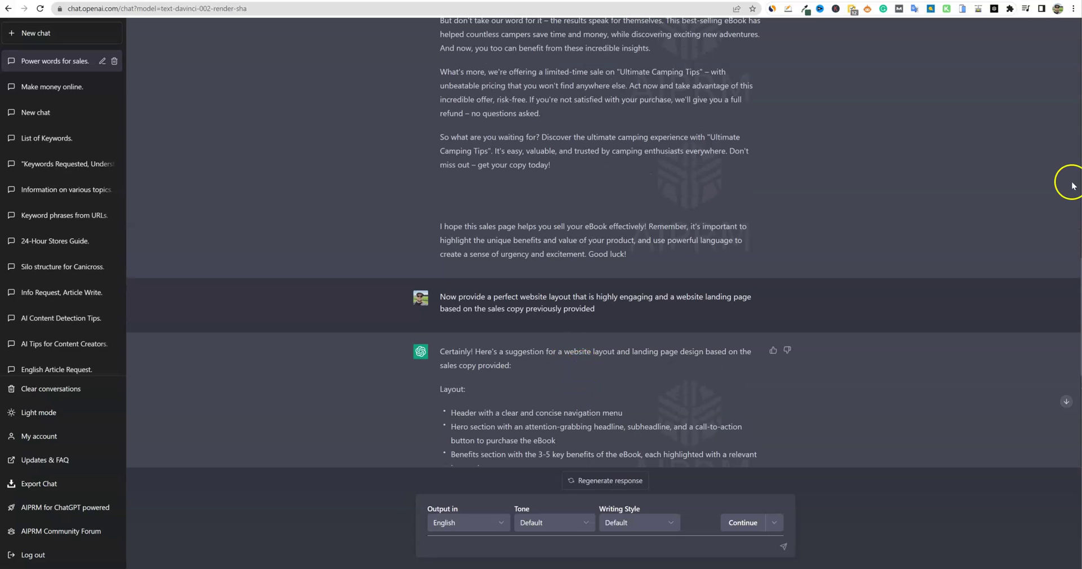
- Submit "Now provide a perfect website layout that is highly engaging and a uses the exact sales copy previously provided"
{"action": "left_click", "coordinate": [569, 542]}
{"action": "type", "text": "Now provide a perfect website layout that is highly engaging and a uses the exact sales copy previously provided"}
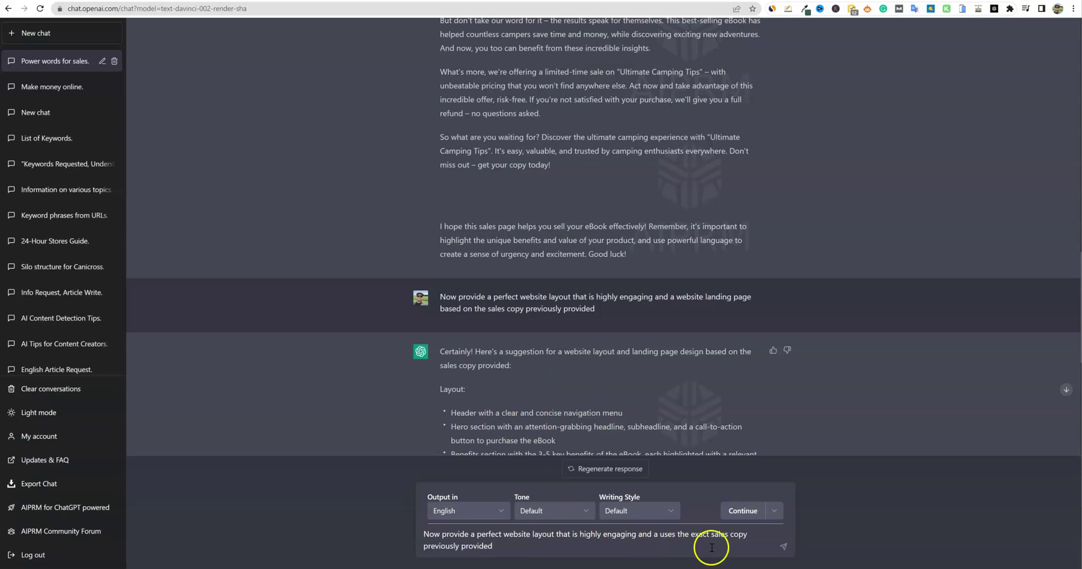
{"action": "left_click", "coordinate": [783, 547]}
{"action": "scroll", "coordinate": [648, 388], "scroll_direction": "down", "scroll_amount": 6}
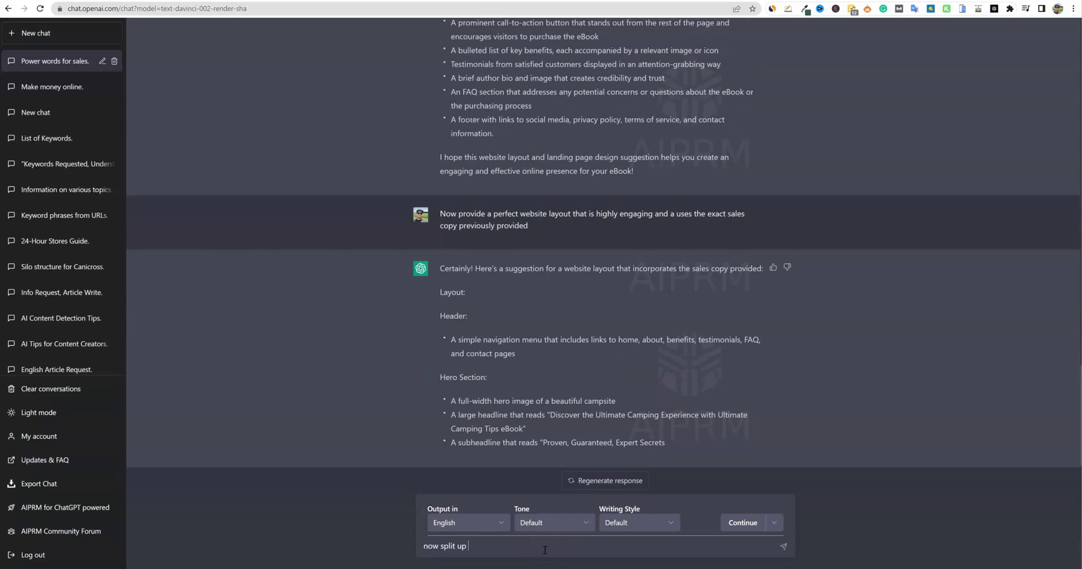
- Submit a follow-up asking to split up the provided sales copy into an optimized landing page layout
{"action": "scroll", "coordinate": [545, 550], "scroll_direction": "up", "scroll_amount": 5}
{"action": "left_click", "coordinate": [527, 542]}
{"action": "type", "text": "sales copy you provided"}
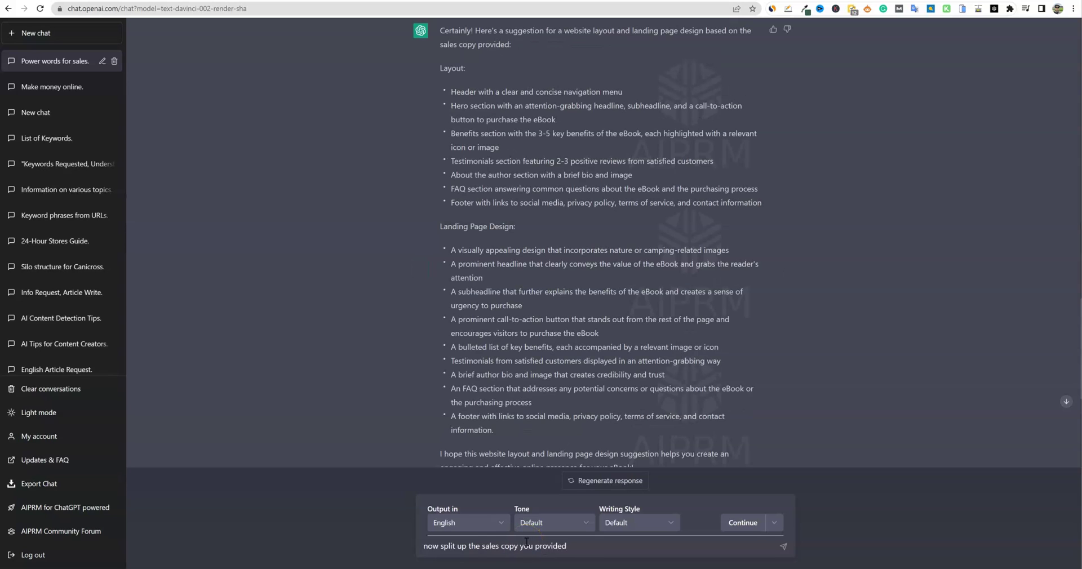
{"action": "left_click", "coordinate": [576, 546]}
{"action": "type", "text": "into"}
{"action": "left_click", "coordinate": [580, 544]}
{"action": "type", "text": "optimized"}
{"action": "type", "text": "landing page layout"}
{"action": "key", "text": "Return"}
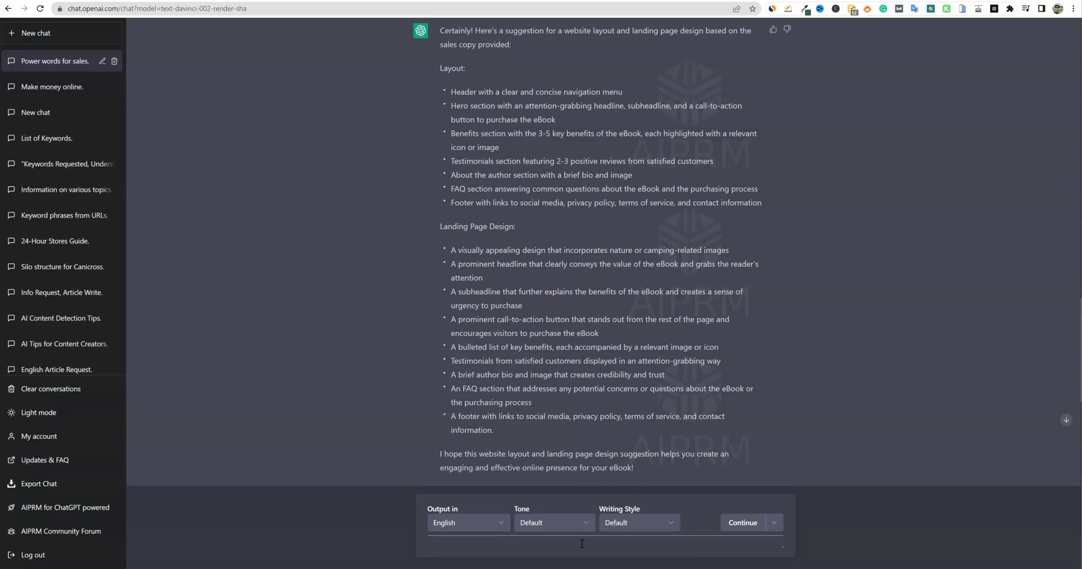
- Submit "take the following sales page copy and break it up and tell me exactly how to format it on the sales page:" with the copy pasted
{"action": "left_click", "coordinate": [792, 363]}
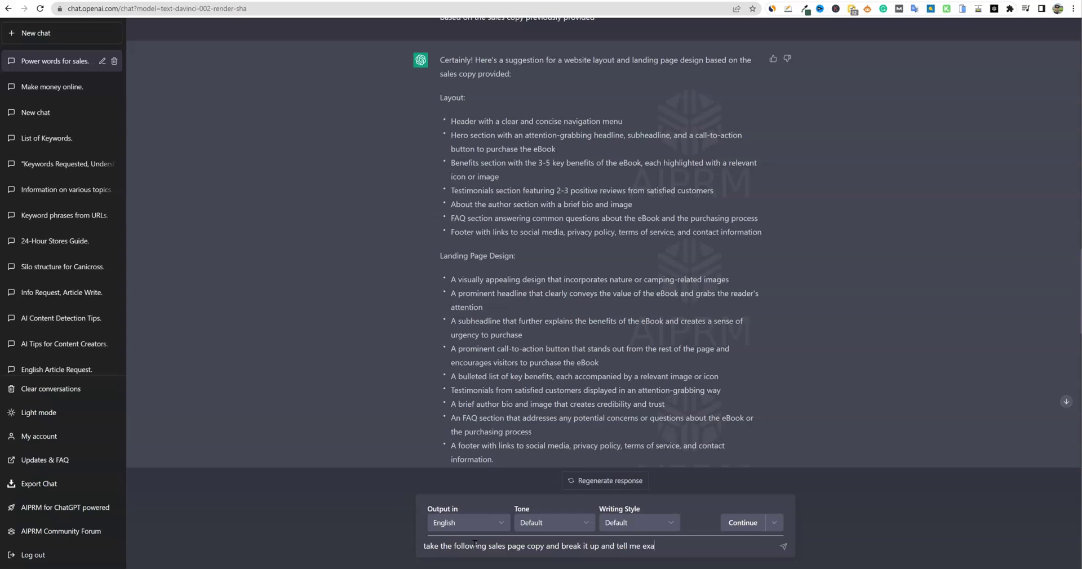
{"action": "type", "text": "how to format it on the sales"}
{"action": "type", "text": "page:"}
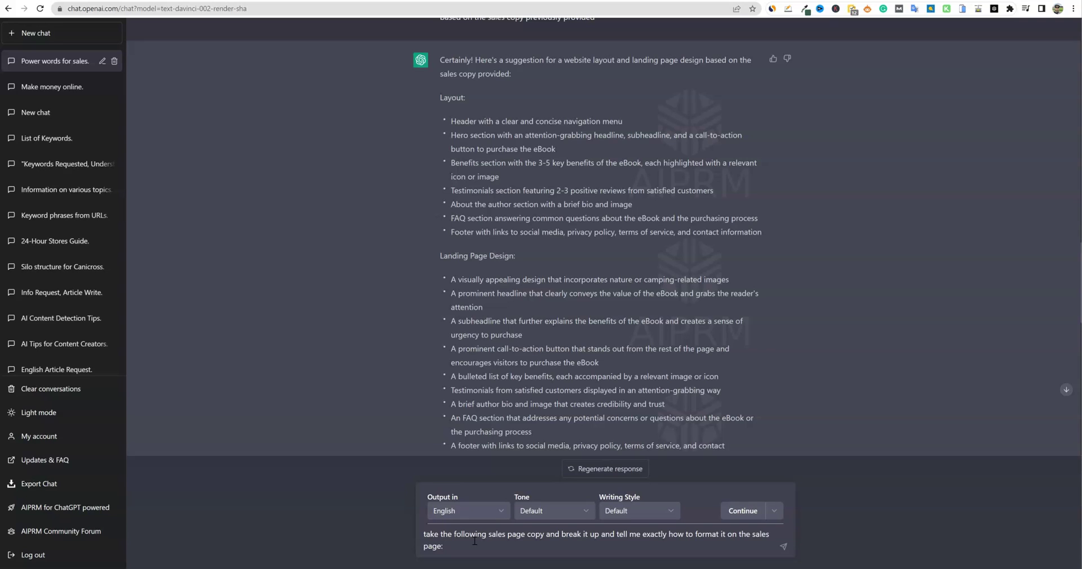
{"action": "key", "text": "ctrl+v"}
{"action": "key", "text": "Return"}
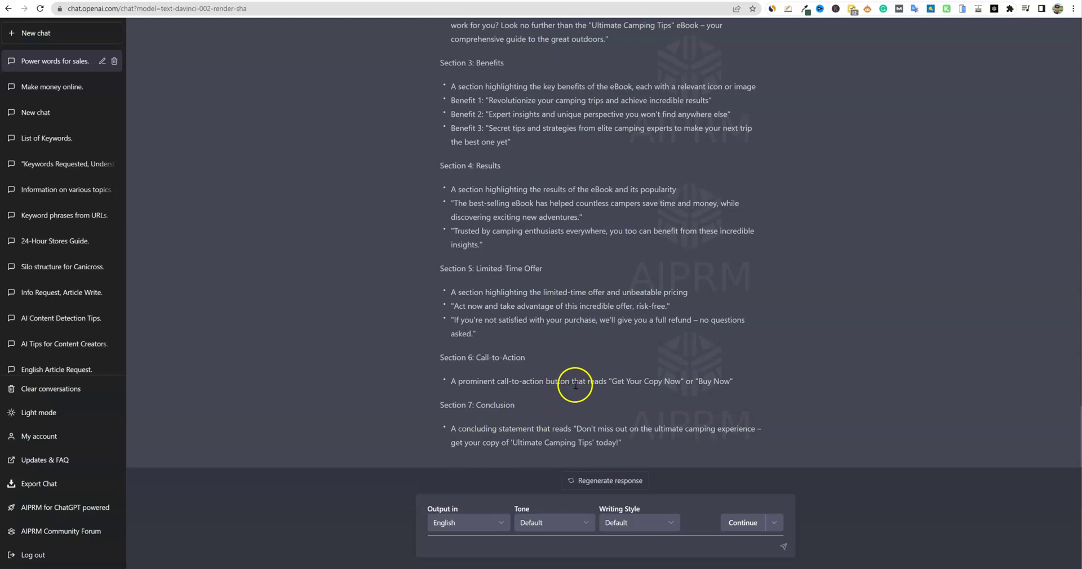
- Compare the pasted sales copy with the suggested section-by-section sales page format
{"action": "scroll", "coordinate": [677, 431], "scroll_direction": "up", "scroll_amount": 8}
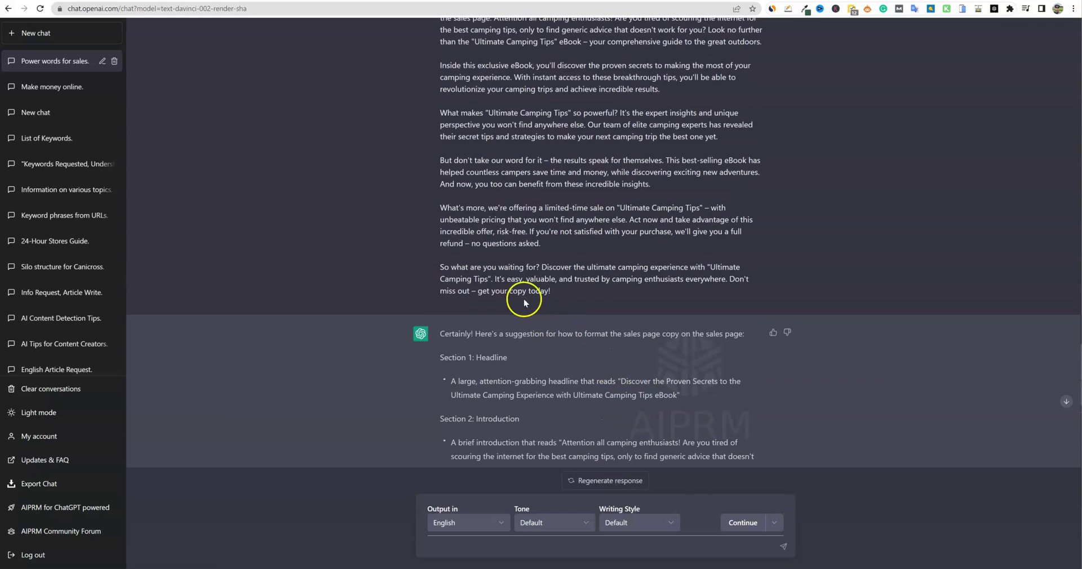
{"action": "left_click_drag", "start_coordinate": [732, 280], "coordinate": [732, 290]}
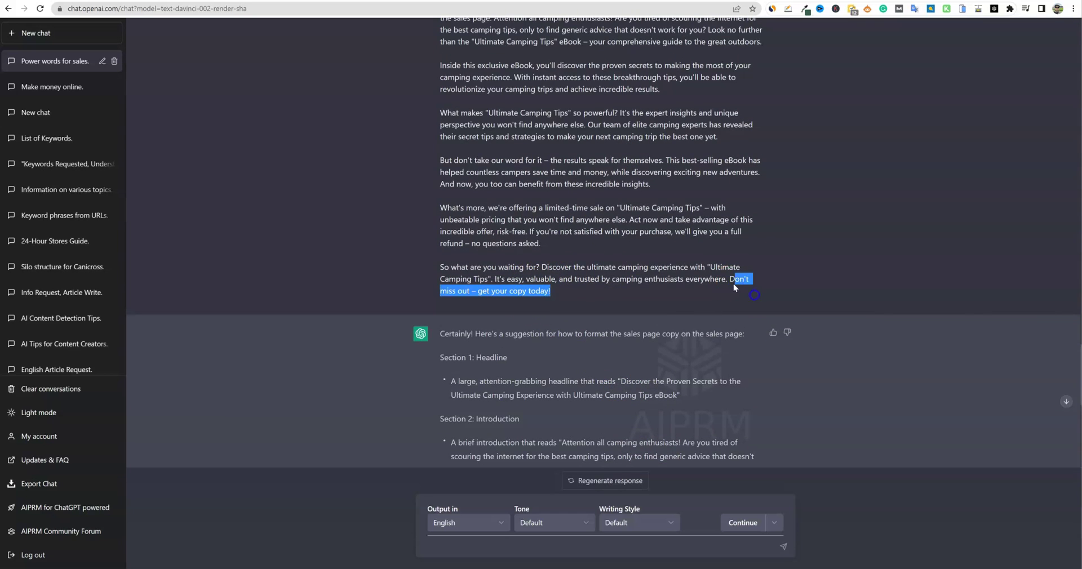
{"action": "scroll", "coordinate": [733, 291], "scroll_direction": "up", "scroll_amount": 2}
{"action": "left_click_drag", "start_coordinate": [434, 216], "coordinate": [645, 224]}
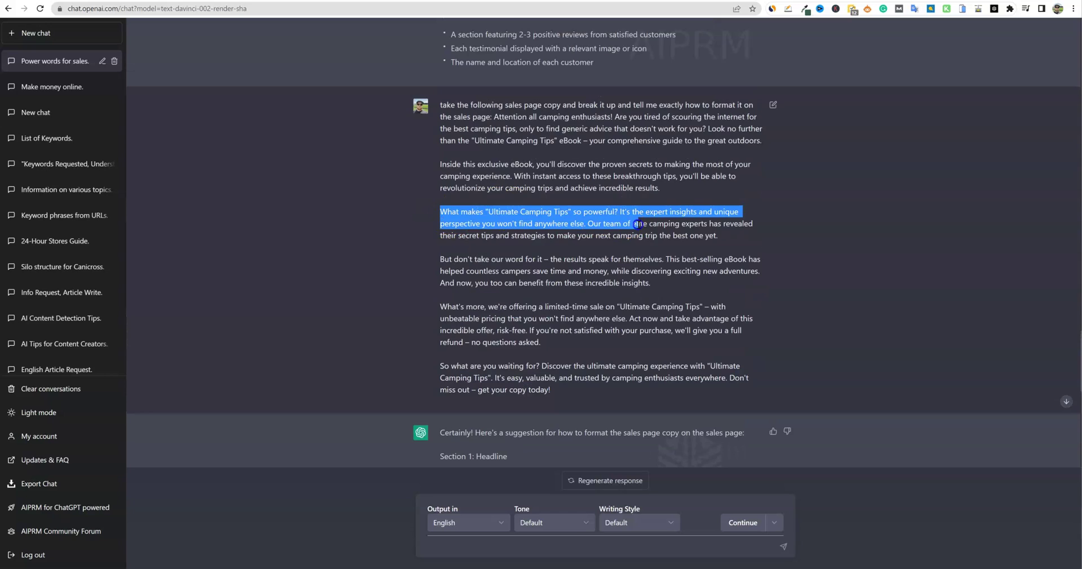
{"action": "scroll", "coordinate": [495, 291], "scroll_direction": "down", "scroll_amount": 6}
{"action": "scroll", "coordinate": [507, 293], "scroll_direction": "up", "scroll_amount": 1}
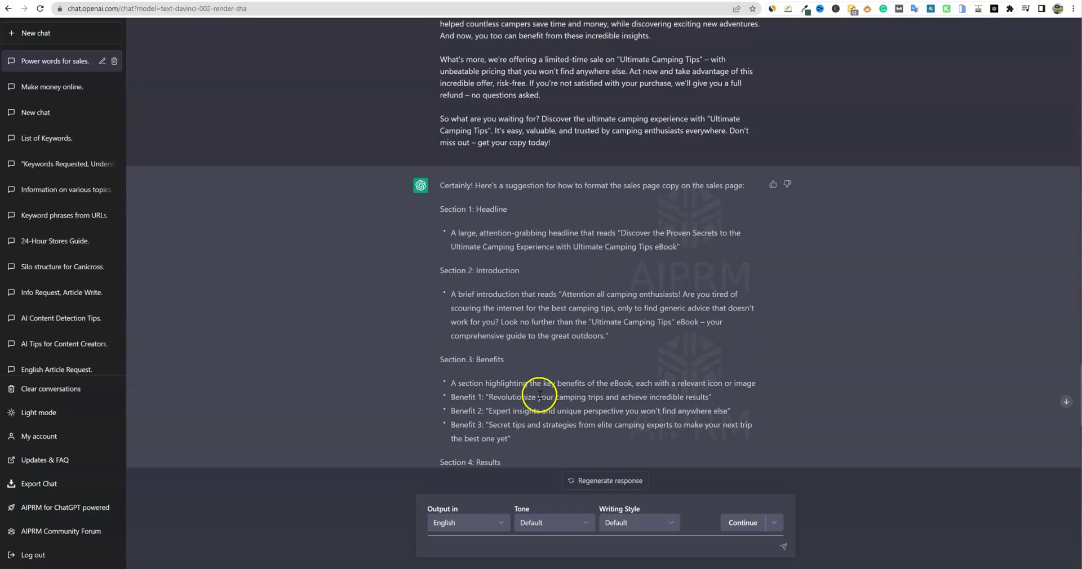
{"action": "scroll", "coordinate": [569, 248], "scroll_direction": "down", "scroll_amount": 1}
{"action": "scroll", "coordinate": [569, 213], "scroll_direction": "up", "scroll_amount": 3}
{"action": "scroll", "coordinate": [563, 148], "scroll_direction": "up", "scroll_amount": 3}
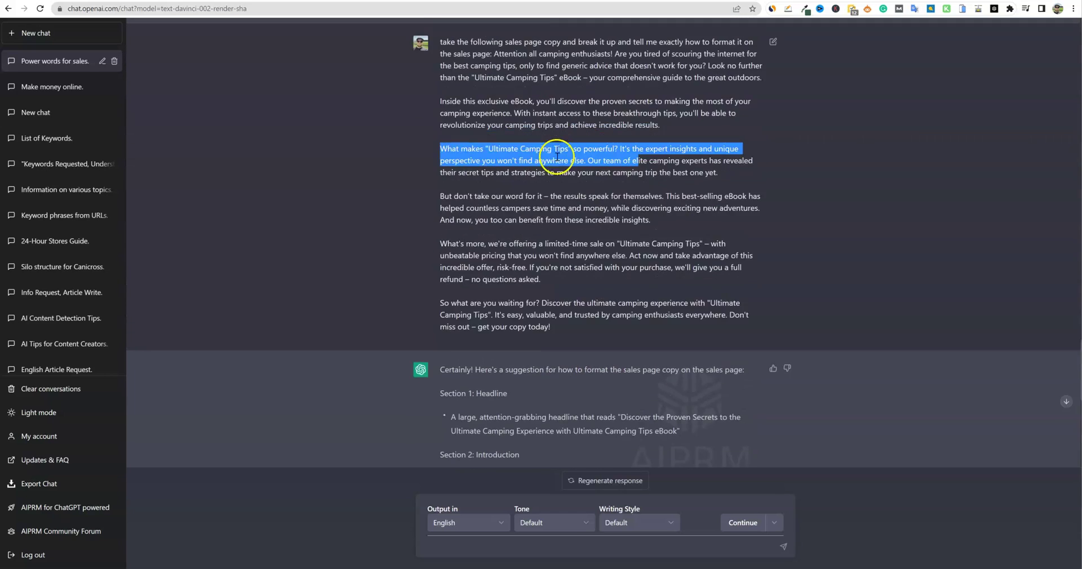
- Review the suggested section-by-section format against the earlier layout reply and the prompt that requested it
{"action": "scroll", "coordinate": [495, 141], "scroll_direction": "down", "scroll_amount": 6}
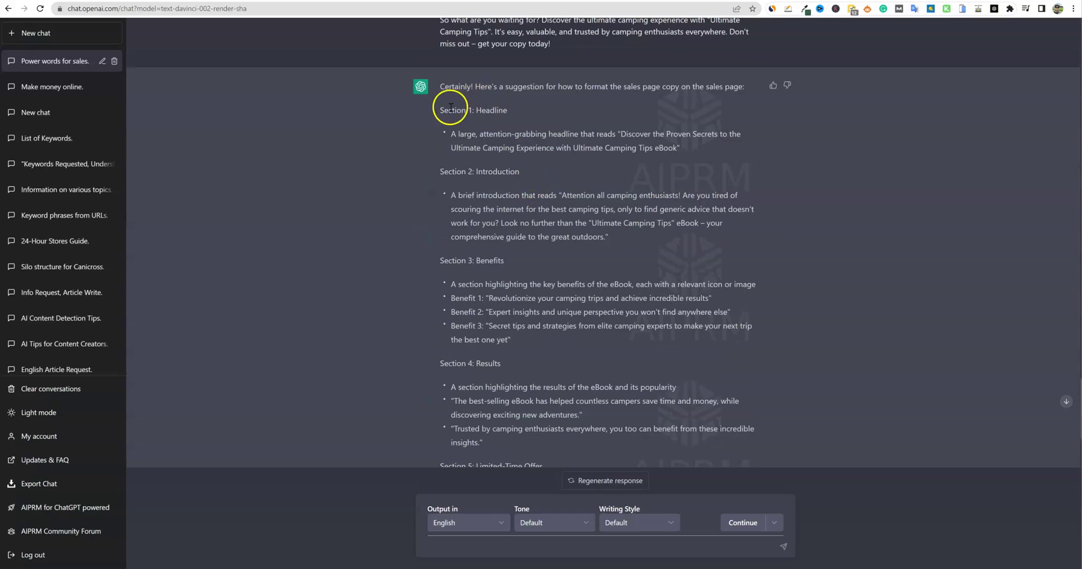
{"action": "left_click_drag", "start_coordinate": [439, 111], "coordinate": [669, 458]}
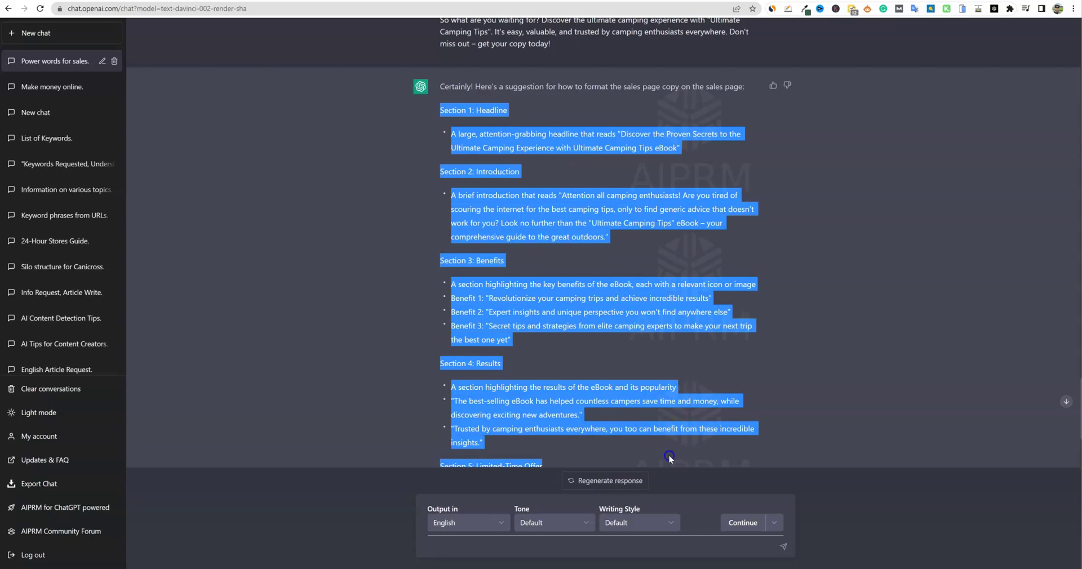
{"action": "scroll", "coordinate": [549, 248], "scroll_direction": "up", "scroll_amount": 4}
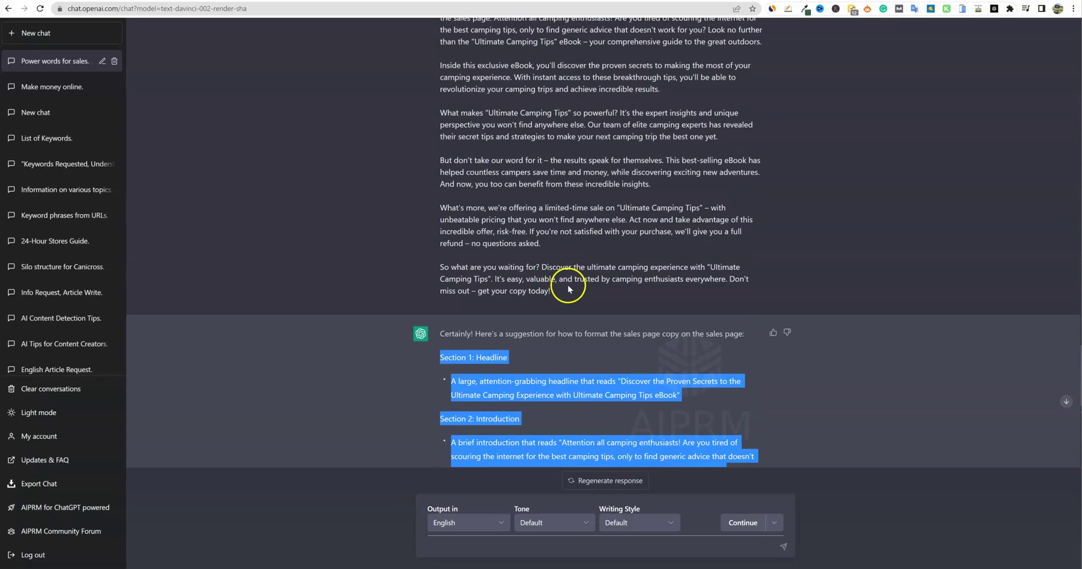
{"action": "scroll", "coordinate": [552, 282], "scroll_direction": "up", "scroll_amount": 4}
{"action": "scroll", "coordinate": [572, 253], "scroll_direction": "up", "scroll_amount": 2}
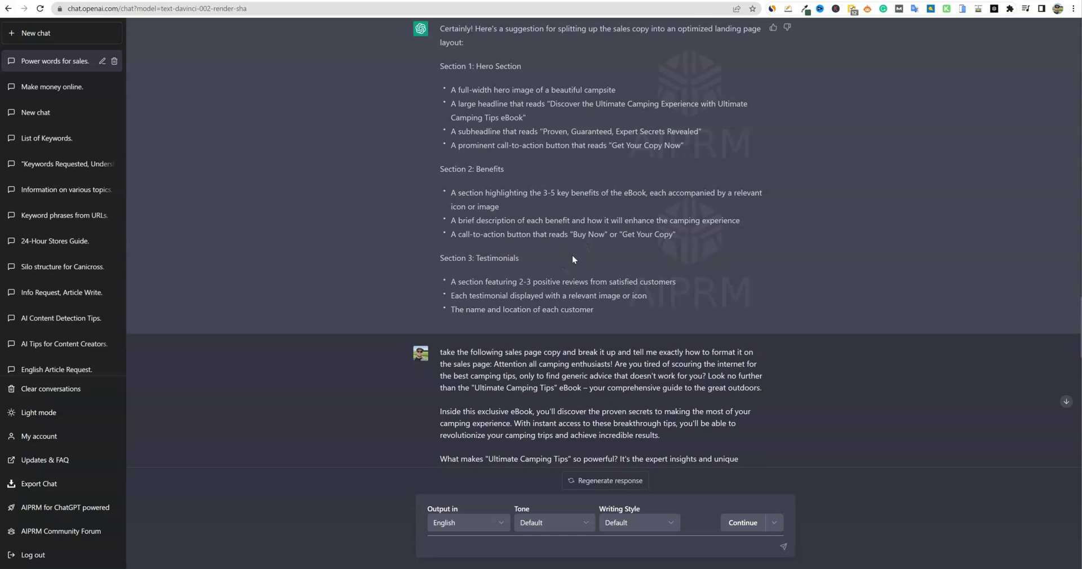
{"action": "scroll", "coordinate": [572, 256], "scroll_direction": "down", "scroll_amount": 2}
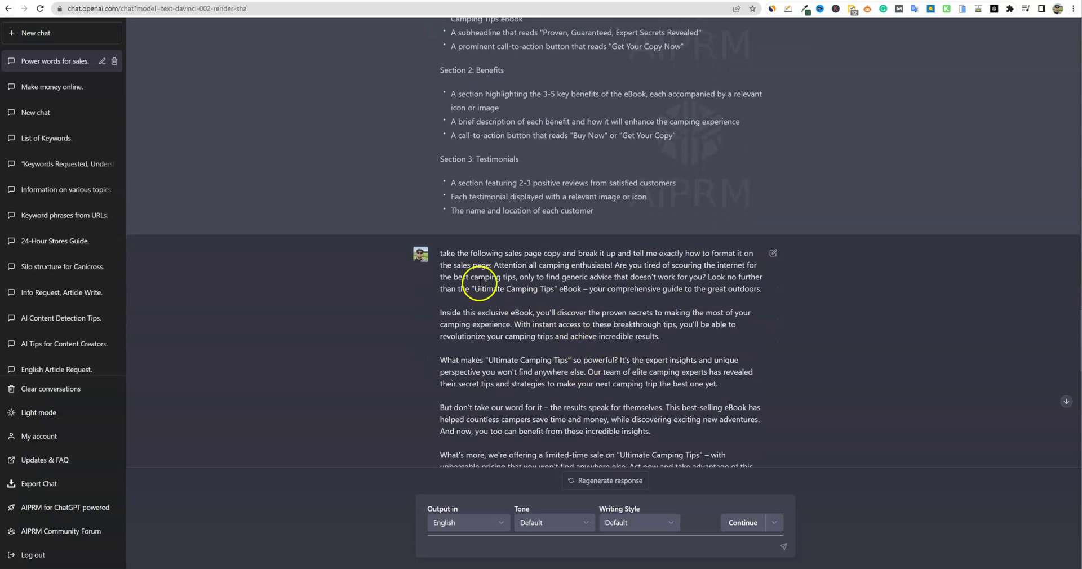
{"action": "left_click_drag", "start_coordinate": [440, 253], "coordinate": [492, 265]}
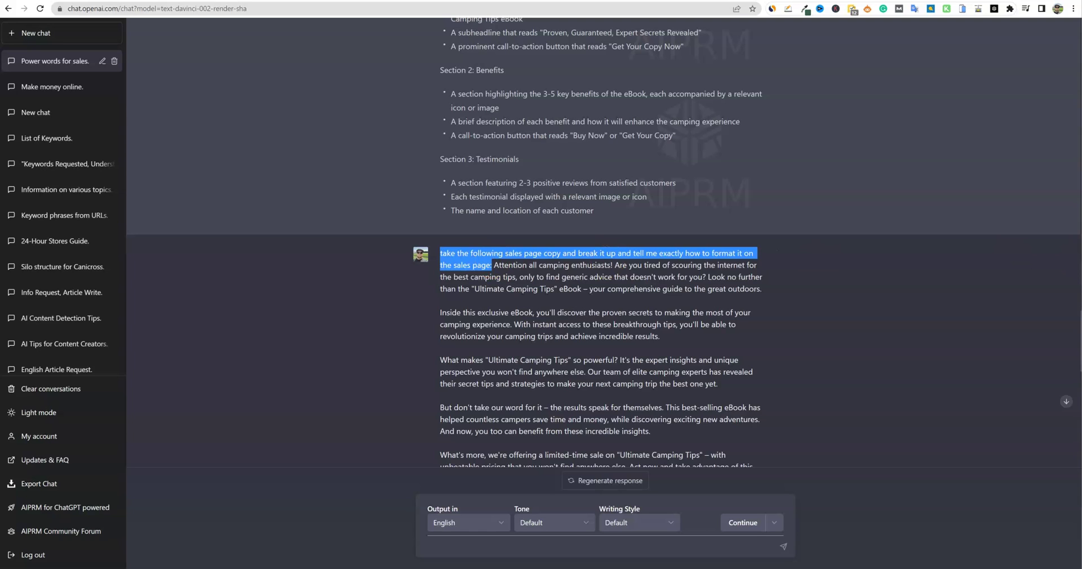
- Switch to Notepad++ and review the saved prompts, from the ebook topic to the website layout request
{"action": "left_click_drag", "start_coordinate": [1081, 53], "coordinate": [562, 80]}
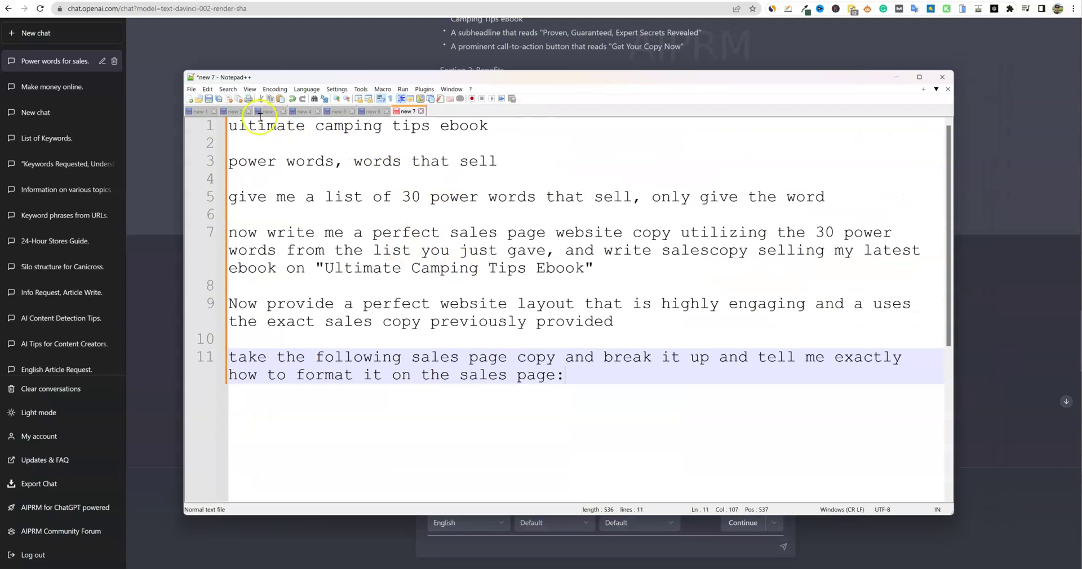
{"action": "left_click_drag", "start_coordinate": [231, 126], "coordinate": [484, 127]}
{"action": "left_click_drag", "start_coordinate": [238, 162], "coordinate": [500, 165]}
{"action": "left_click_drag", "start_coordinate": [229, 197], "coordinate": [805, 207]}
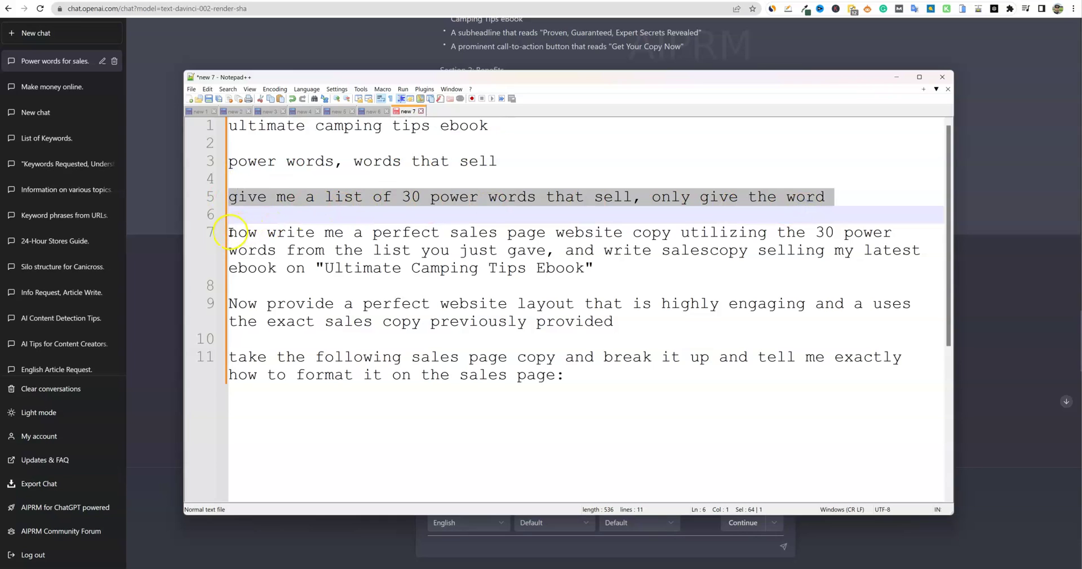
{"action": "left_click_drag", "start_coordinate": [235, 232], "coordinate": [624, 267]}
{"action": "left_click_drag", "start_coordinate": [232, 305], "coordinate": [645, 319]}
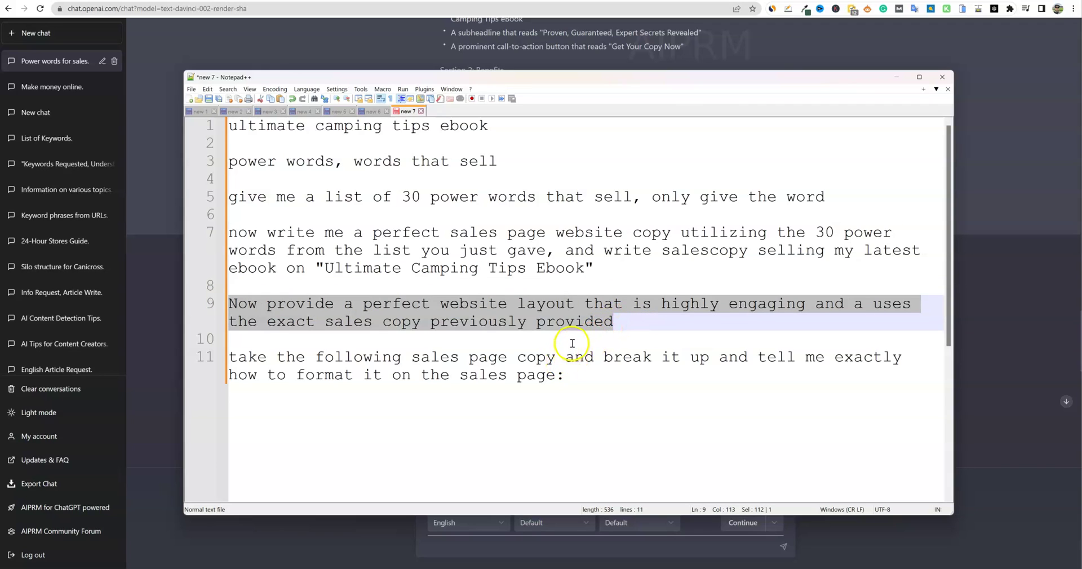
- Mark the last saved prompt, about breaking up the sales page copy, with "***" in front and put the notes away
{"action": "left_click", "coordinate": [579, 376]}
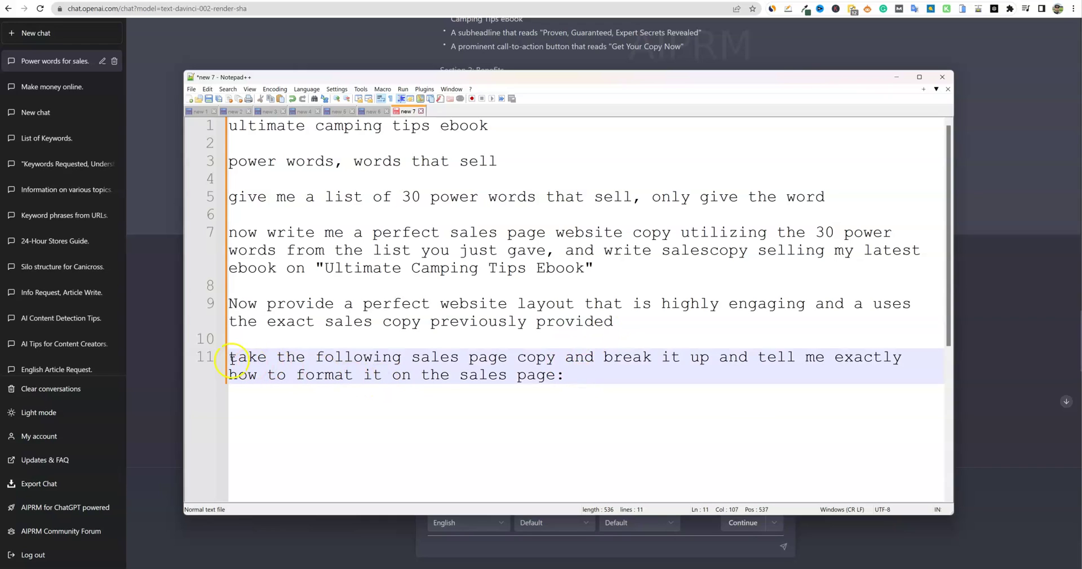
{"action": "type", "text": "***"}
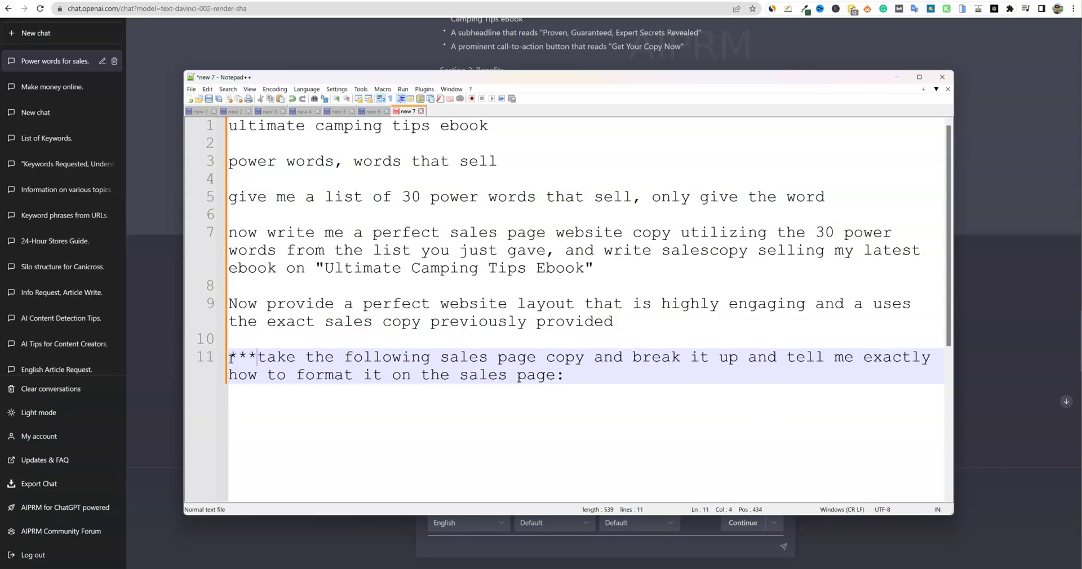
{"action": "left_click", "coordinate": [656, 397]}
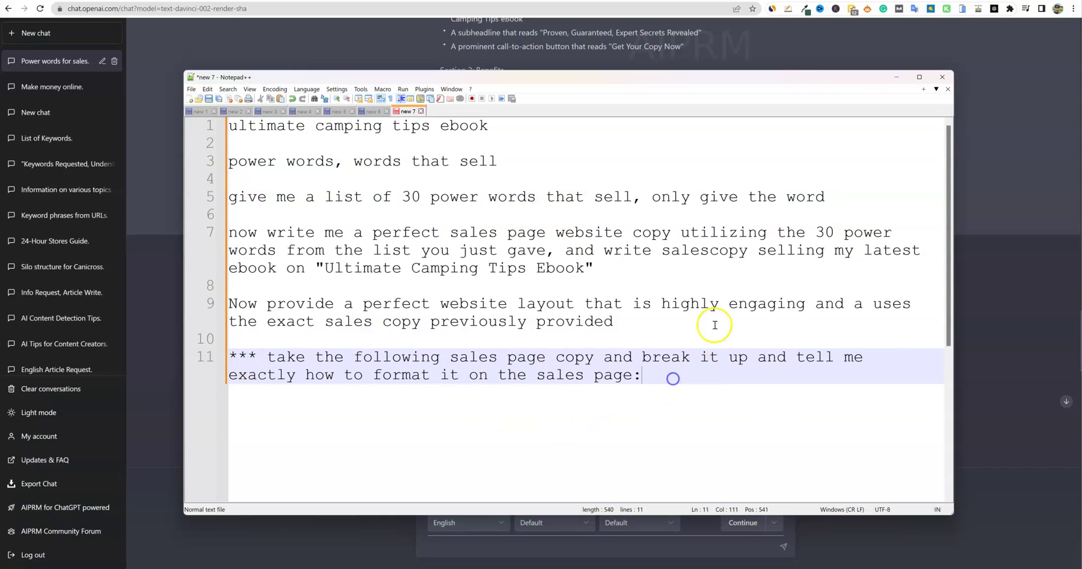
{"action": "left_click", "coordinate": [896, 77]}
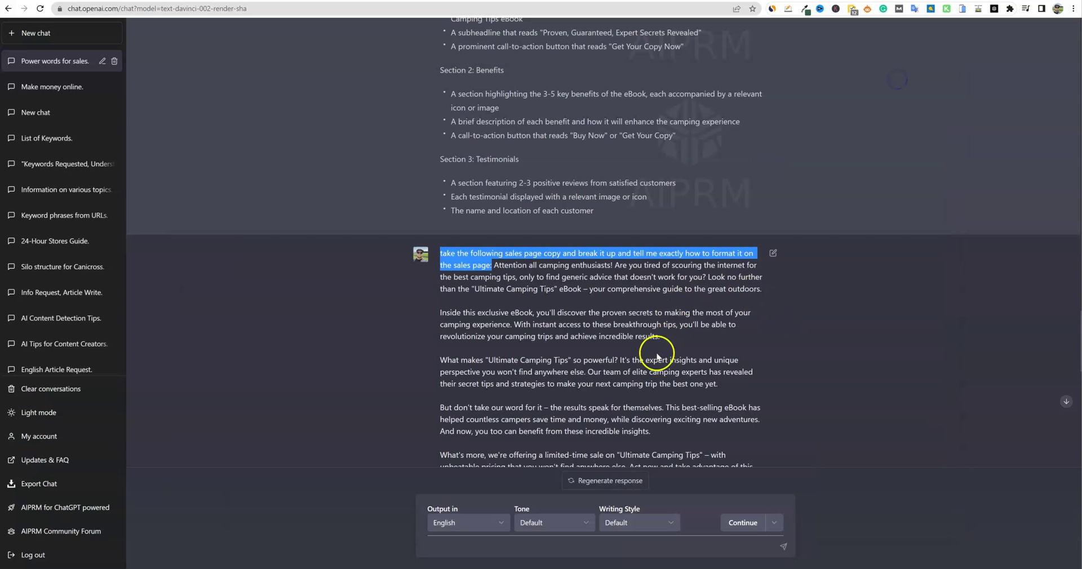
- Copy the headline "Discover the Proven Secrets to the Ultimate Camping Experience with Ultimate Camping Tips eBook" from Section 1 of the ChatGPT reply
{"action": "scroll", "coordinate": [642, 393], "scroll_direction": "down", "scroll_amount": 2}
{"action": "scroll", "coordinate": [642, 394], "scroll_direction": "down", "scroll_amount": 6}
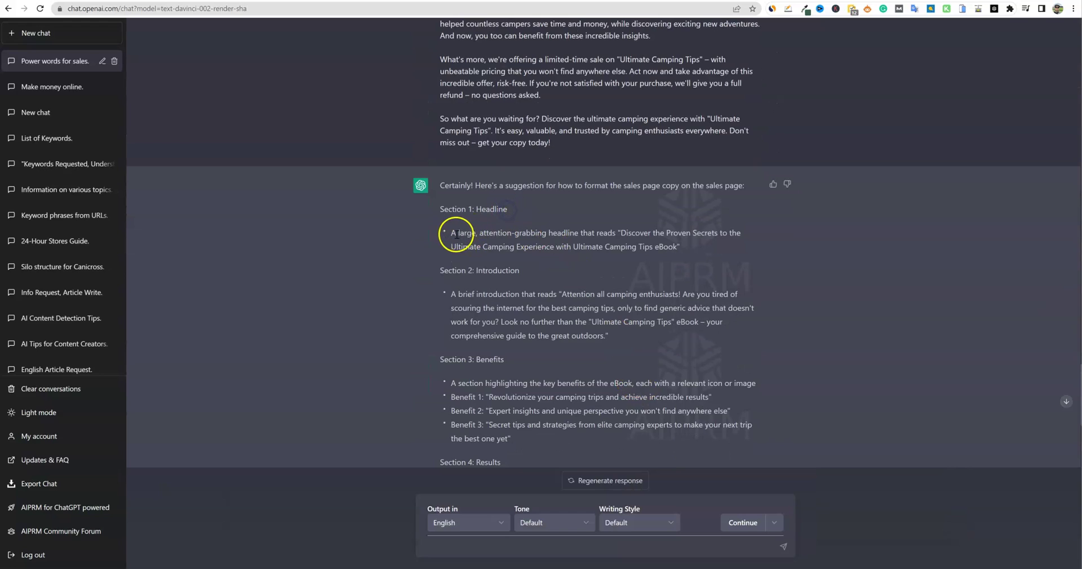
{"action": "left_click_drag", "start_coordinate": [620, 232], "coordinate": [659, 247]}
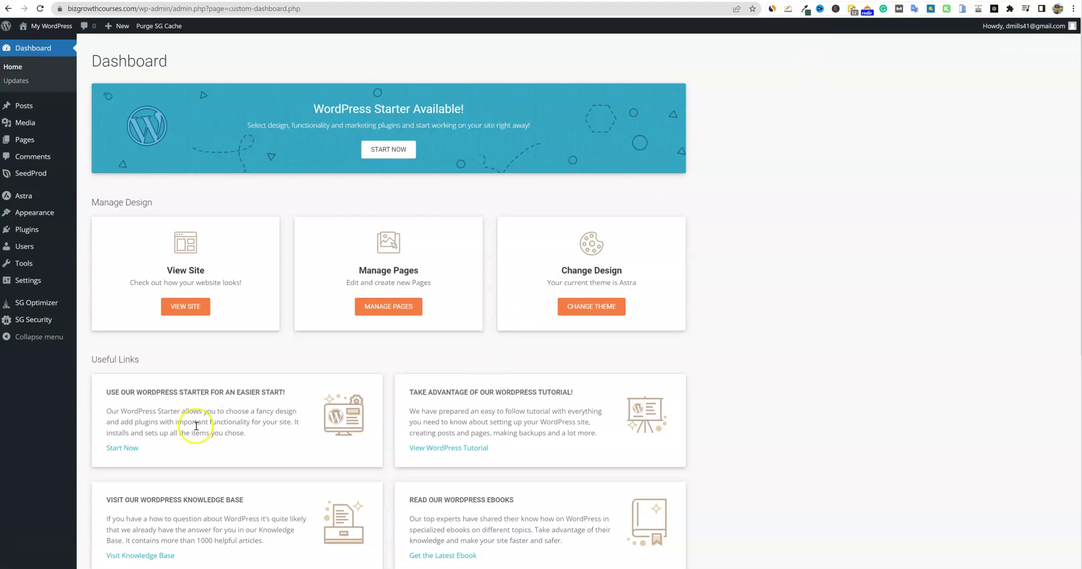
- Switch to the WordPress dashboard and start a new landing page in SeedProd
{"action": "mouse_move", "coordinate": [39, 177]}
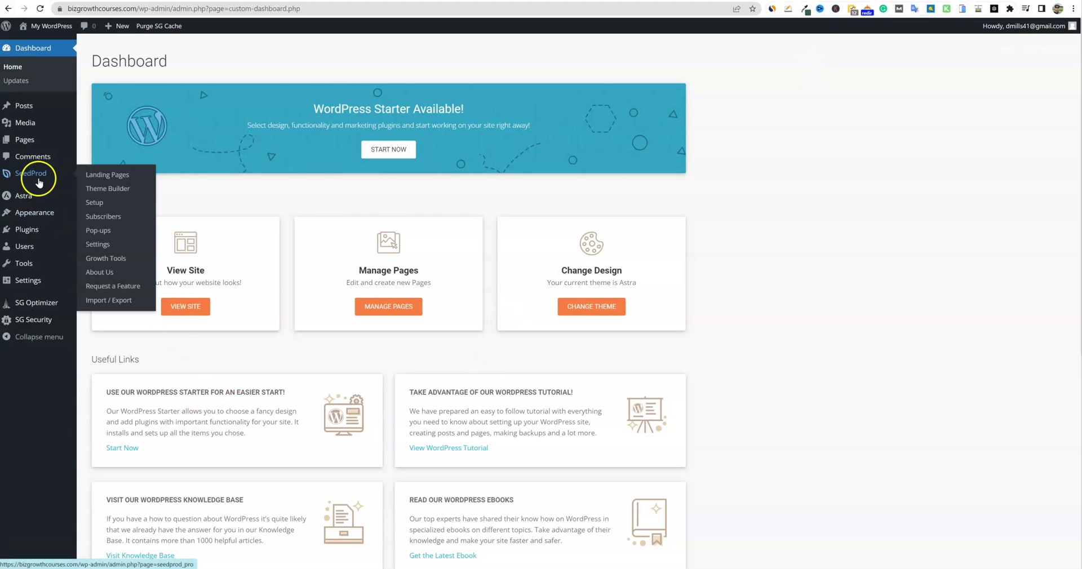
{"action": "left_click", "coordinate": [111, 180]}
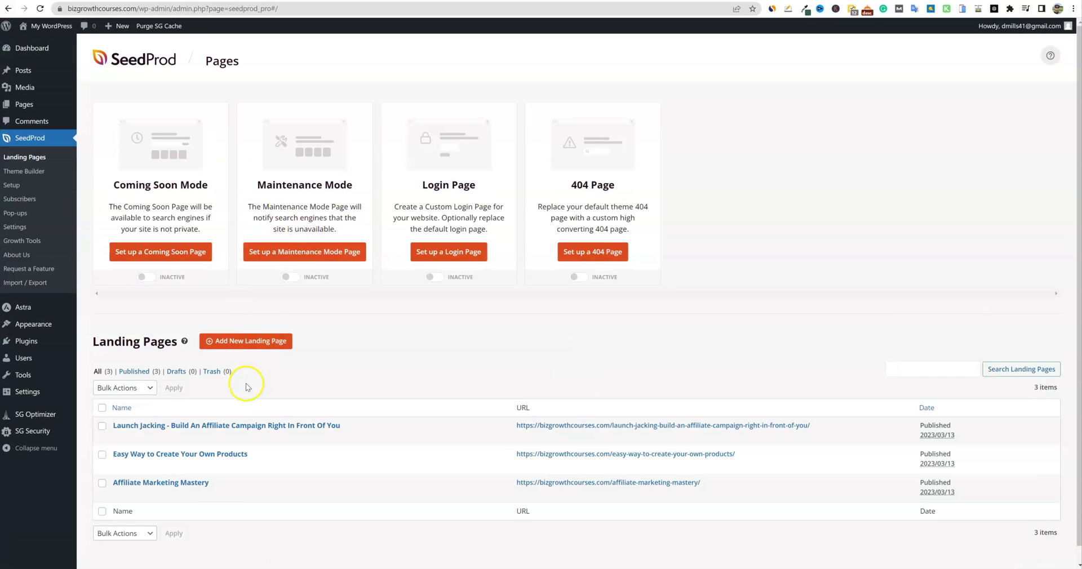
{"action": "left_click", "coordinate": [251, 340]}
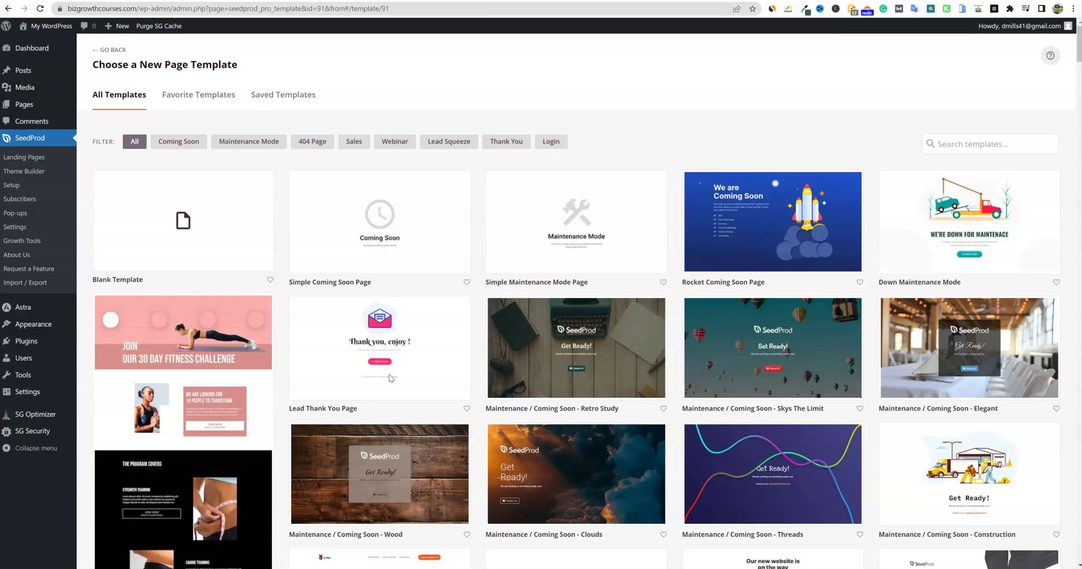
- Filter the page templates to Sales and choose the juice template headed "Made with love specially for you"
{"action": "scroll", "coordinate": [499, 444], "scroll_direction": "down", "scroll_amount": 7}
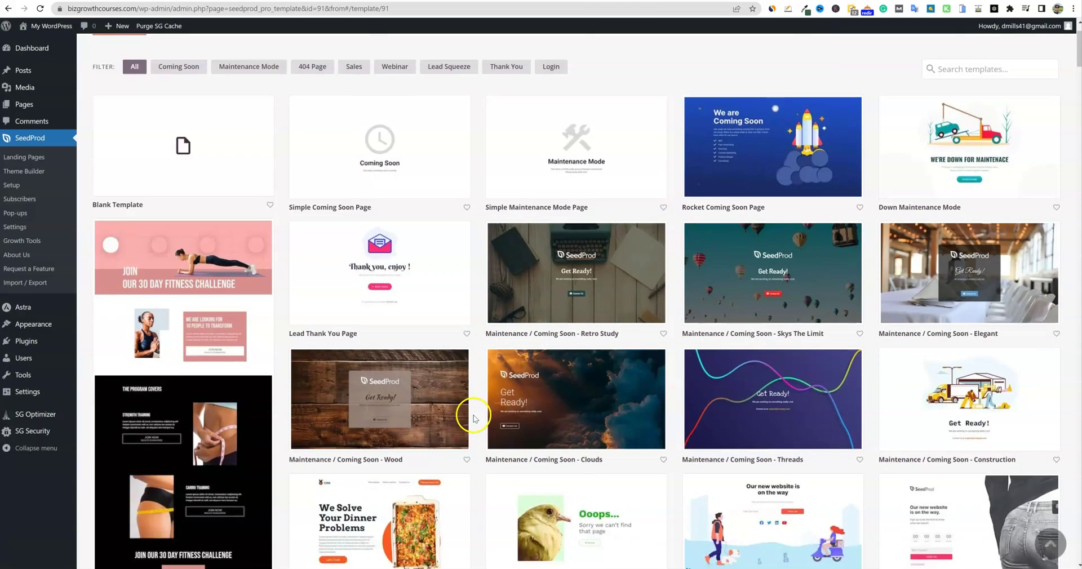
{"action": "scroll", "coordinate": [470, 418], "scroll_direction": "down", "scroll_amount": 5}
{"action": "scroll", "coordinate": [490, 349], "scroll_direction": "up", "scroll_amount": 12}
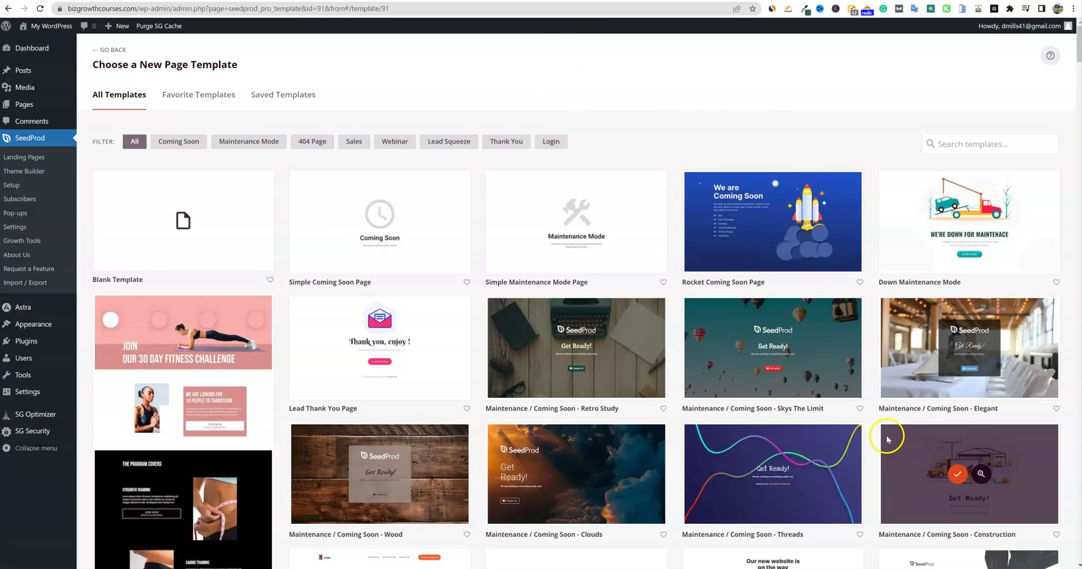
{"action": "left_click", "coordinate": [352, 144]}
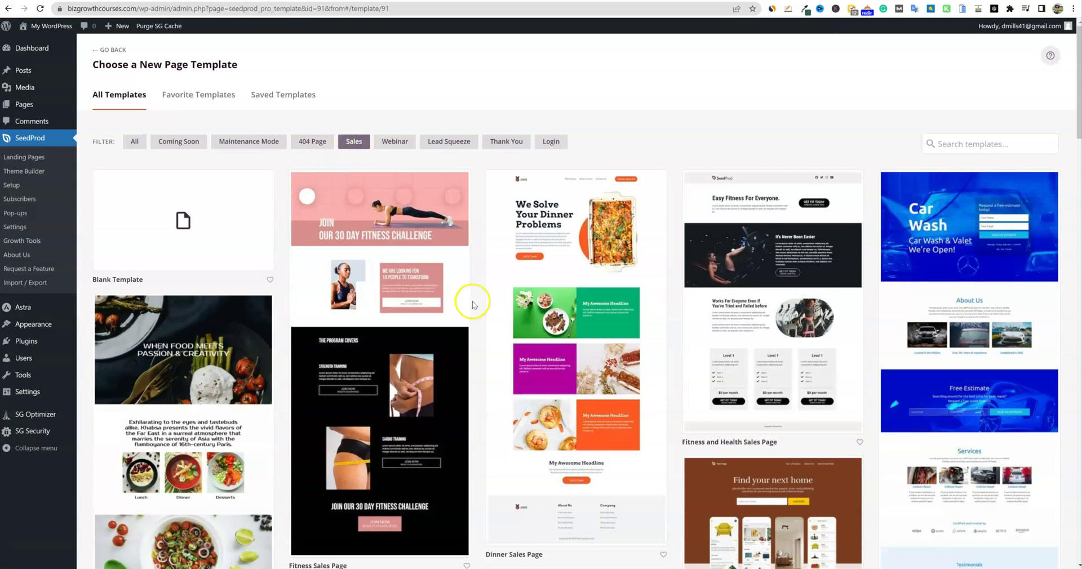
{"action": "scroll", "coordinate": [614, 469], "scroll_direction": "down", "scroll_amount": 8}
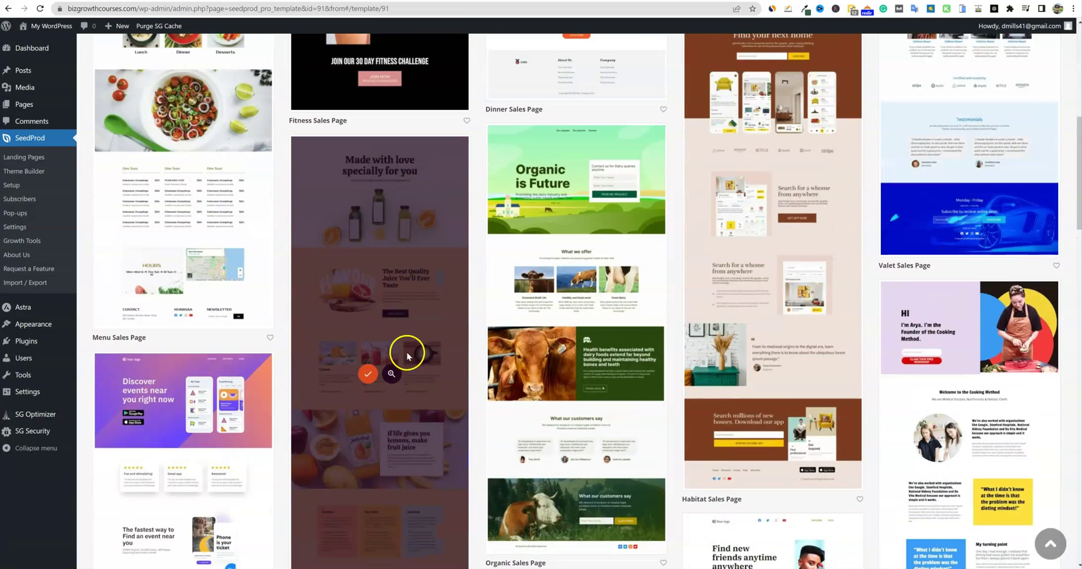
{"action": "left_click", "coordinate": [367, 374]}
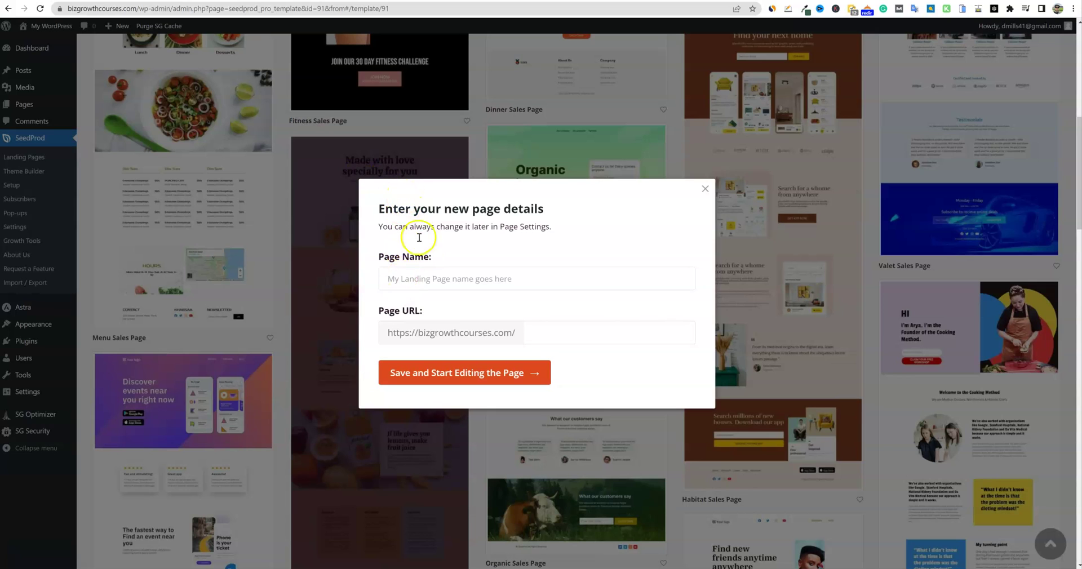
- Name the new page "Camping Tips Ebook" with the URL camping-tips-ebook, and save it to start editing
{"action": "type", "text": "Te"}
{"action": "key", "text": "BackSpace"}
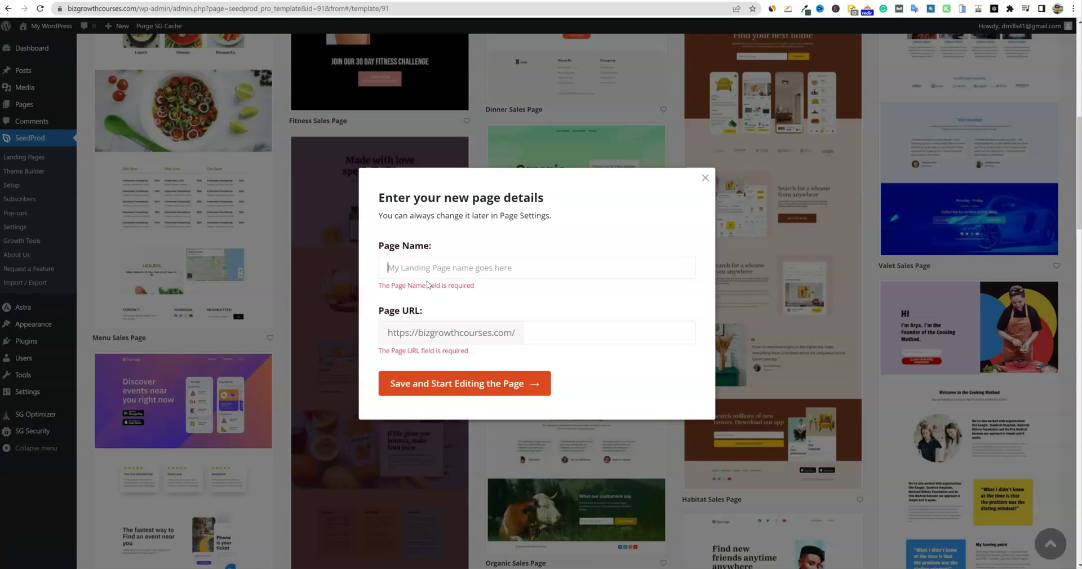
{"action": "type", "text": "Camping Ti"}
{"action": "left_click", "coordinate": [681, 251]}
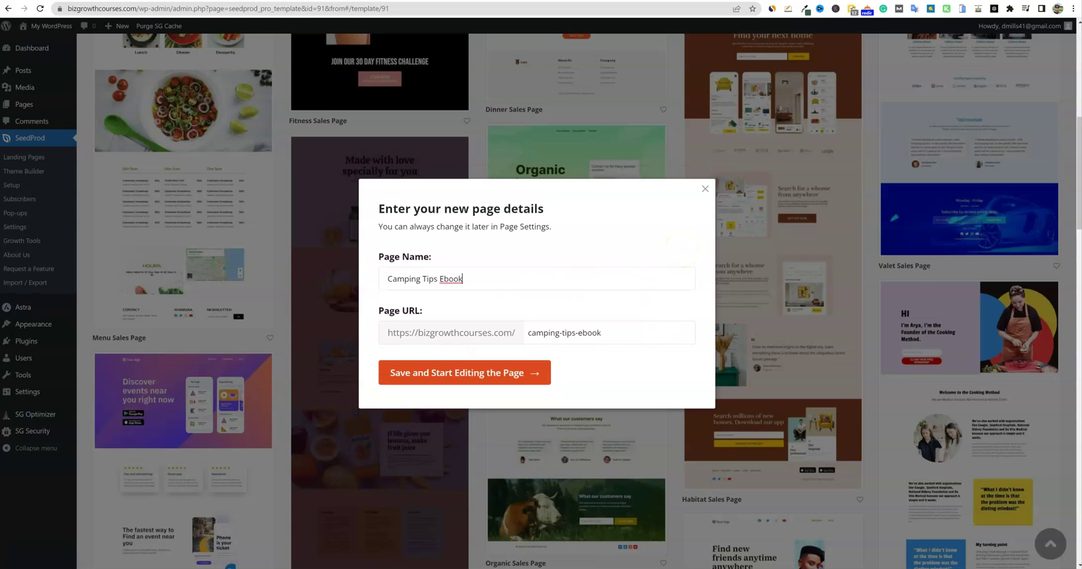
{"action": "left_click", "coordinate": [477, 373]}
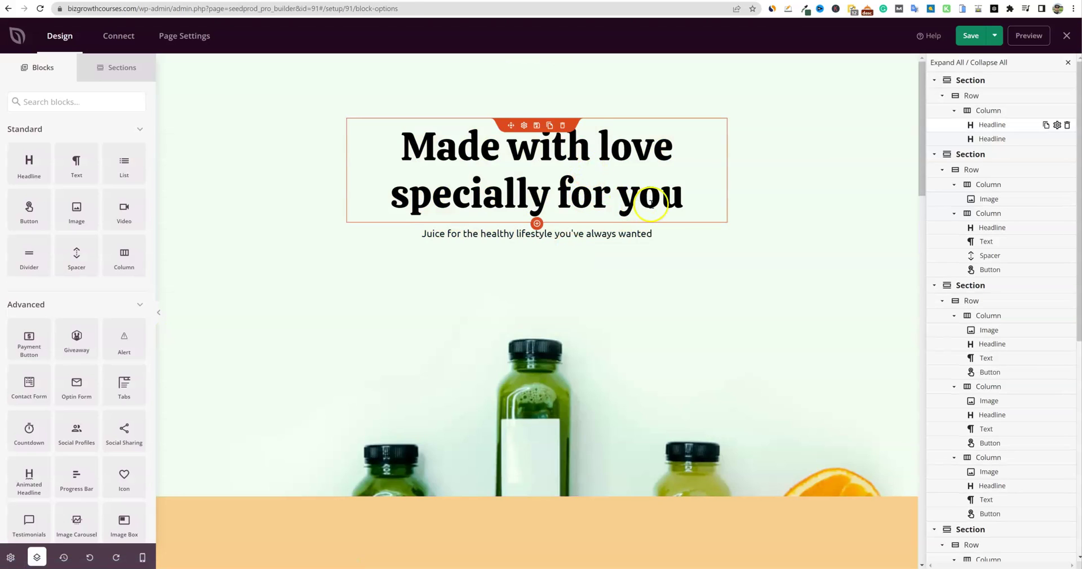
- Replace the hero headline "Made with love specially for you" with the copied camping ebook headline
{"action": "left_click", "coordinate": [681, 199]}
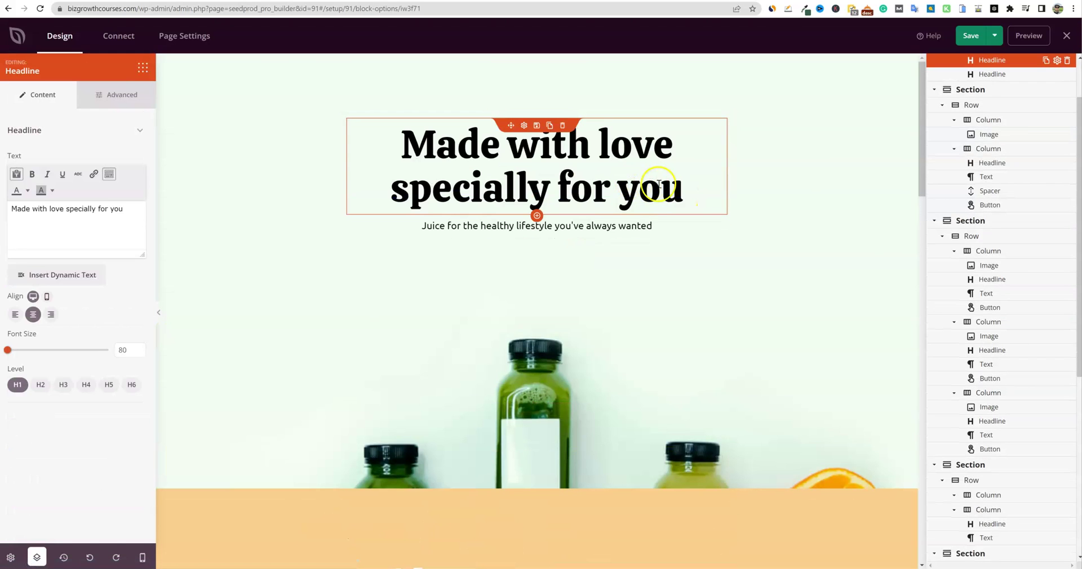
{"action": "left_click", "coordinate": [683, 189]}
{"action": "left_click_drag", "start_coordinate": [683, 190], "coordinate": [404, 149]}
{"action": "right_click", "coordinate": [404, 149]}
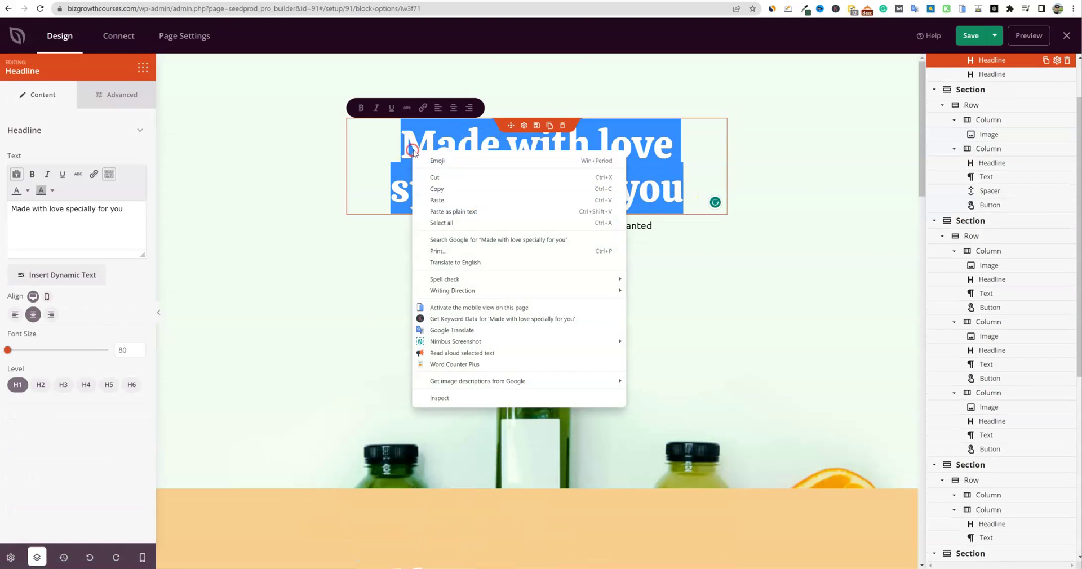
{"action": "left_click", "coordinate": [457, 207]}
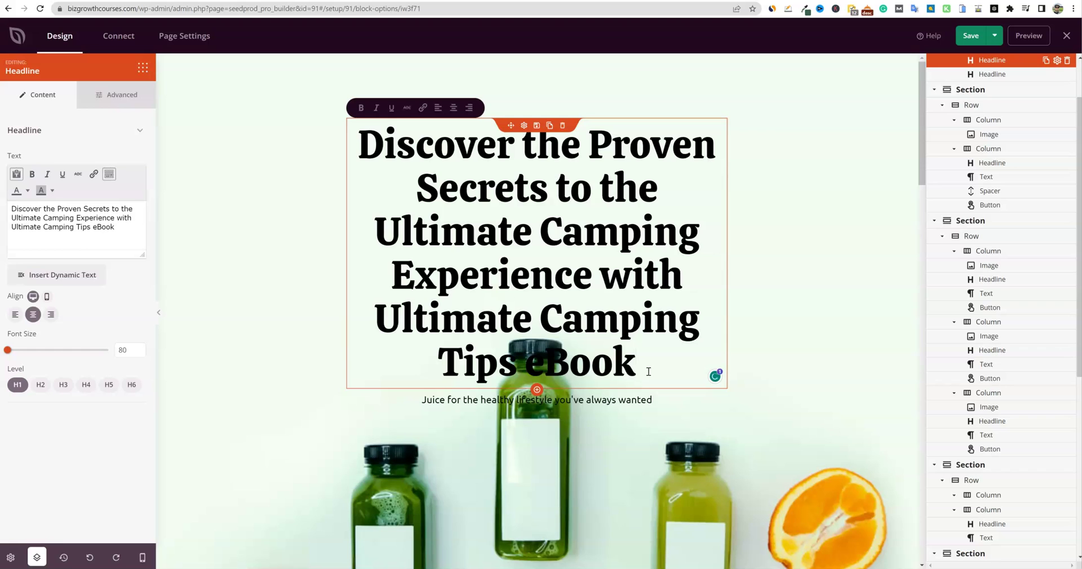
- Examine how the new headline fits the hero section, and open the section's background settings
{"action": "left_click_drag", "start_coordinate": [627, 369], "coordinate": [351, 146]}
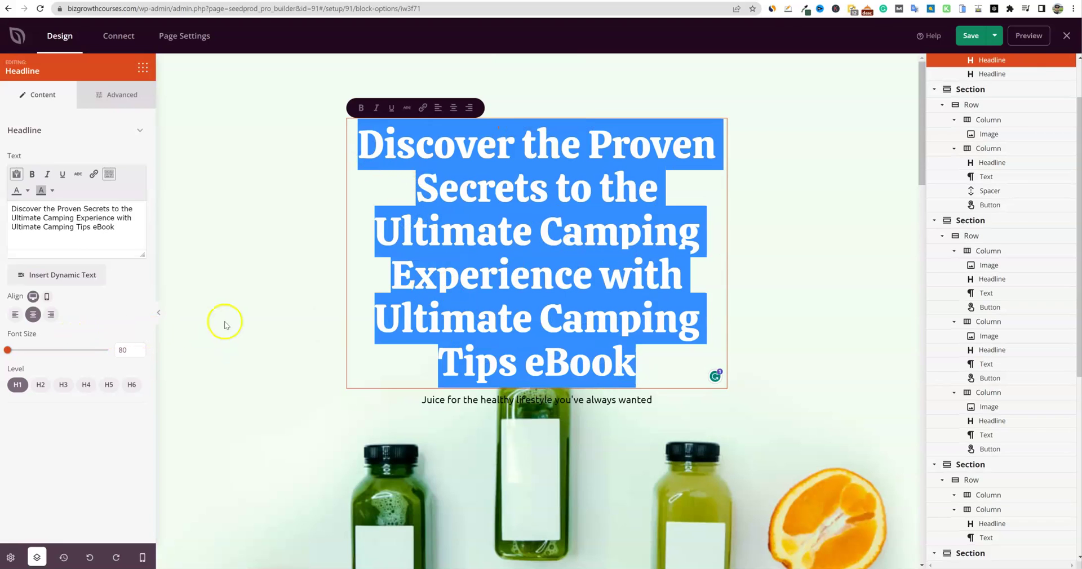
{"action": "left_click", "coordinate": [757, 231]}
{"action": "left_click", "coordinate": [563, 389]}
{"action": "left_click", "coordinate": [549, 435]}
{"action": "scroll", "coordinate": [549, 435], "scroll_direction": "down", "scroll_amount": 1}
{"action": "scroll", "coordinate": [549, 431], "scroll_direction": "up", "scroll_amount": 1}
{"action": "scroll", "coordinate": [549, 431], "scroll_direction": "down", "scroll_amount": 3}
{"action": "scroll", "coordinate": [549, 431], "scroll_direction": "up", "scroll_amount": 3}
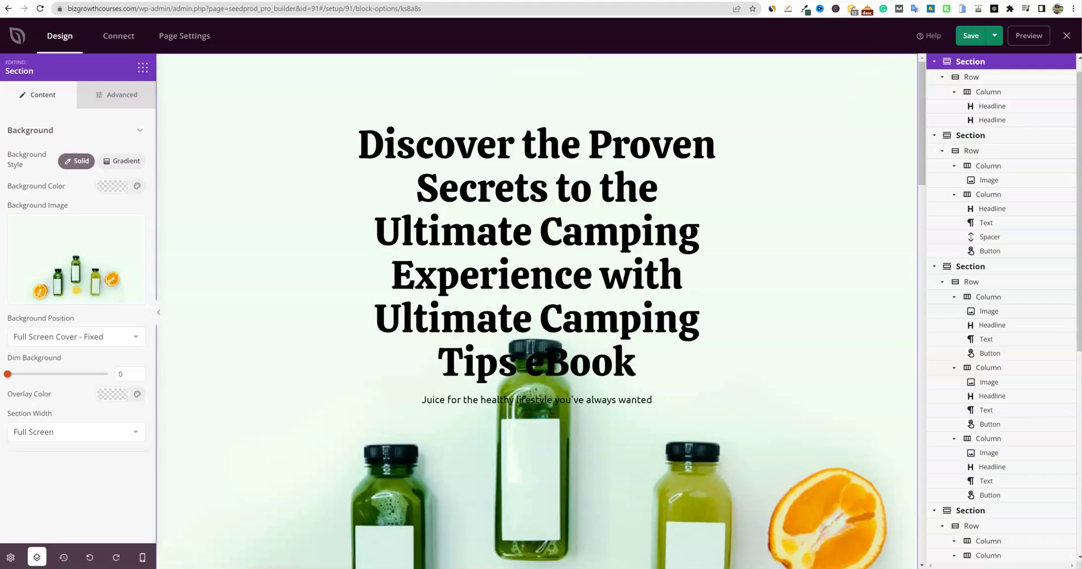
{"action": "key", "text": "ctrl+Tab"}
{"action": "key", "text": "ctrl+Tab"}
{"action": "scroll", "coordinate": [615, 394], "scroll_direction": "down", "scroll_amount": 1}
{"action": "scroll", "coordinate": [603, 399], "scroll_direction": "up", "scroll_amount": 1}
{"action": "scroll", "coordinate": [579, 415], "scroll_direction": "down", "scroll_amount": 3}
{"action": "scroll", "coordinate": [585, 417], "scroll_direction": "up", "scroll_amount": 2}
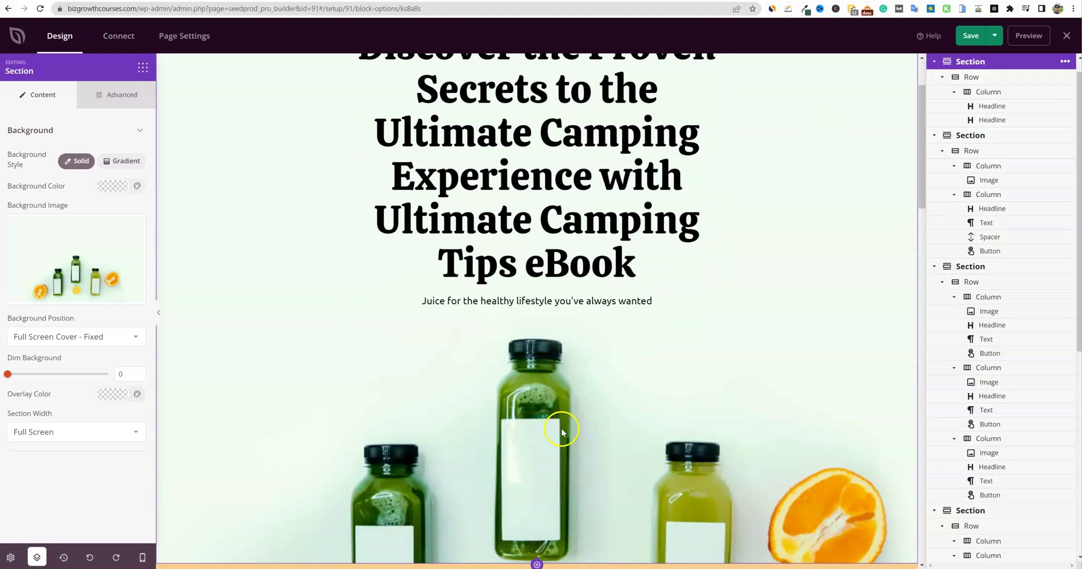
- Switch to ChatGPT and copy the suggested Section 2 introduction text
{"action": "key", "text": "ctrl+Tab"}
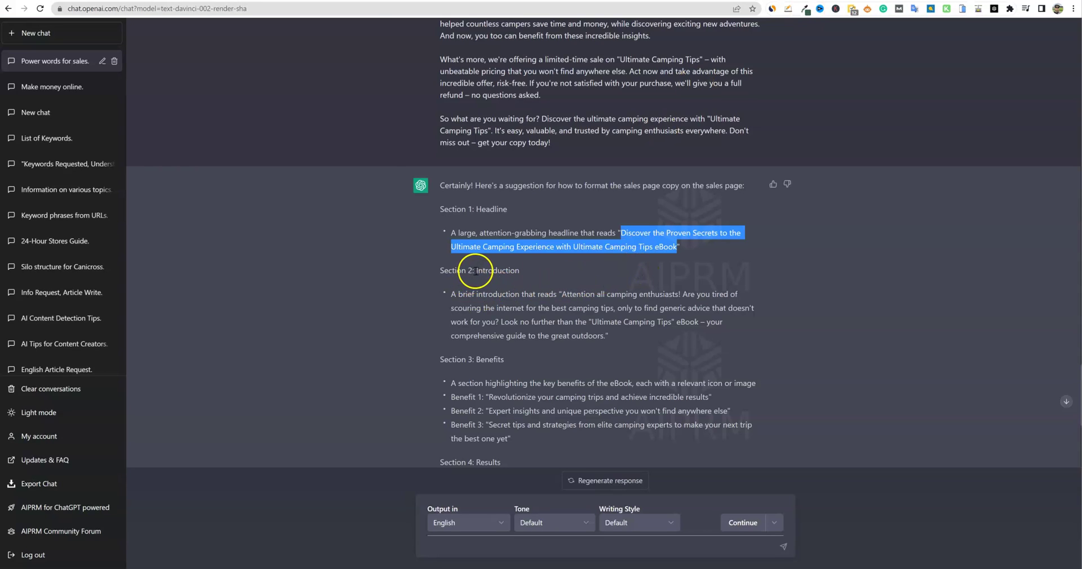
{"action": "left_click_drag", "start_coordinate": [451, 293], "coordinate": [731, 336]}
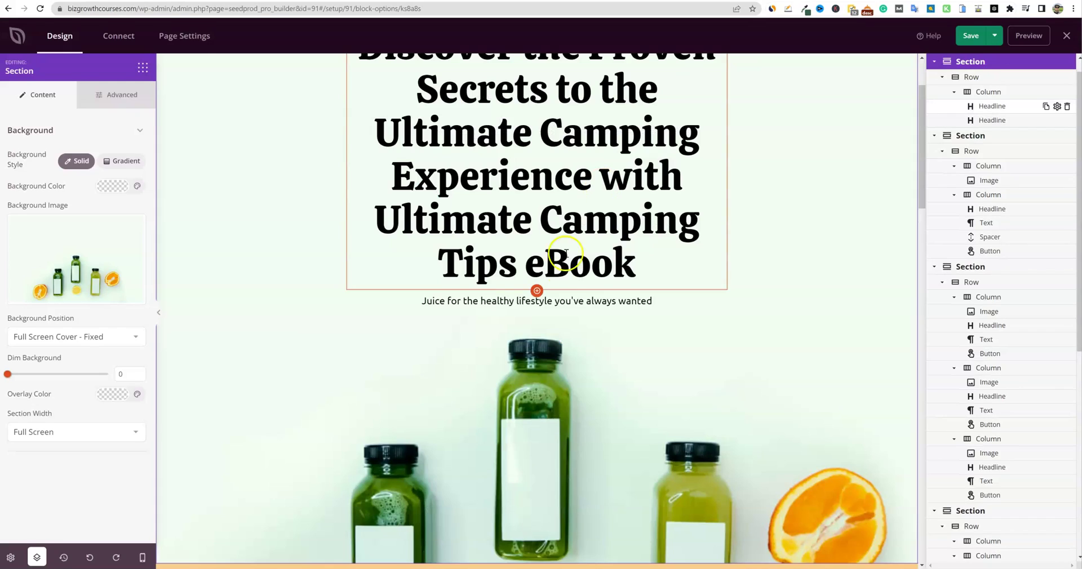
- Add a new section below the hero section and browse the section templates for a suitable layout
{"action": "left_click", "coordinate": [537, 312]}
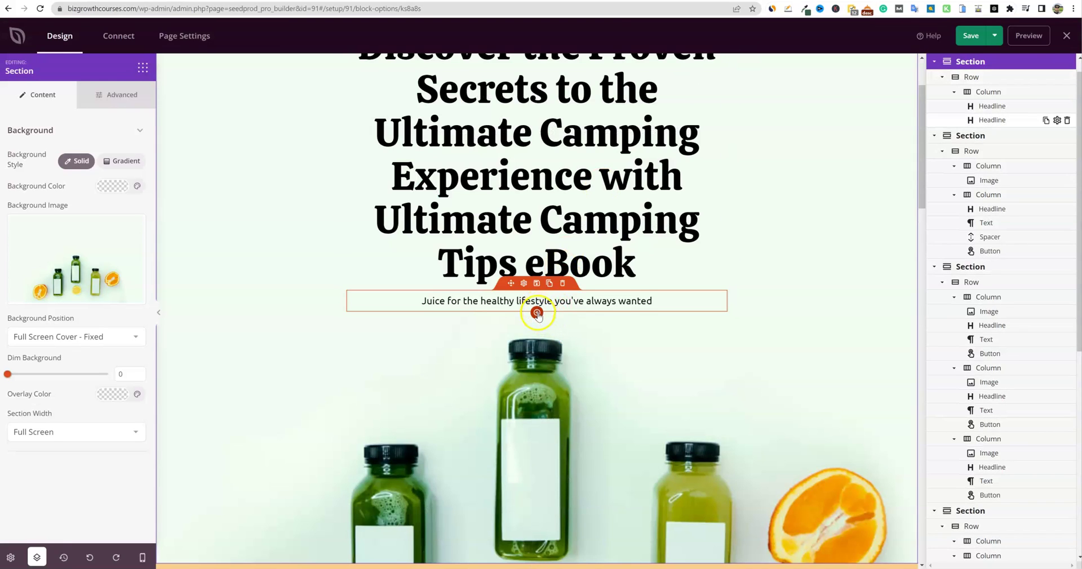
{"action": "scroll", "coordinate": [536, 338], "scroll_direction": "down", "scroll_amount": 3}
{"action": "left_click", "coordinate": [537, 390]}
{"action": "left_click", "coordinate": [547, 419]}
{"action": "left_click", "coordinate": [506, 418]}
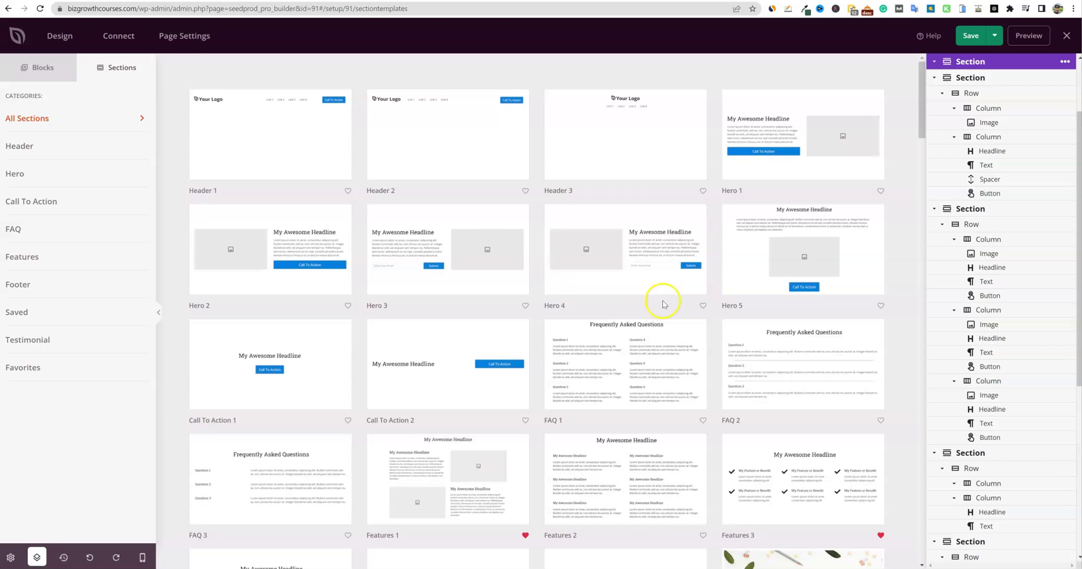
{"action": "scroll", "coordinate": [573, 490], "scroll_direction": "down", "scroll_amount": 6}
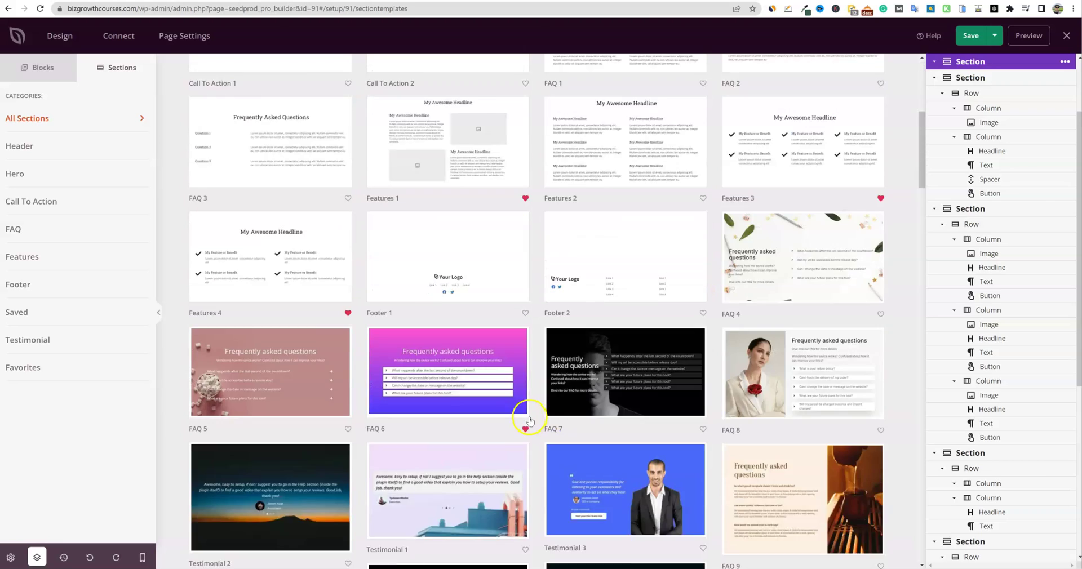